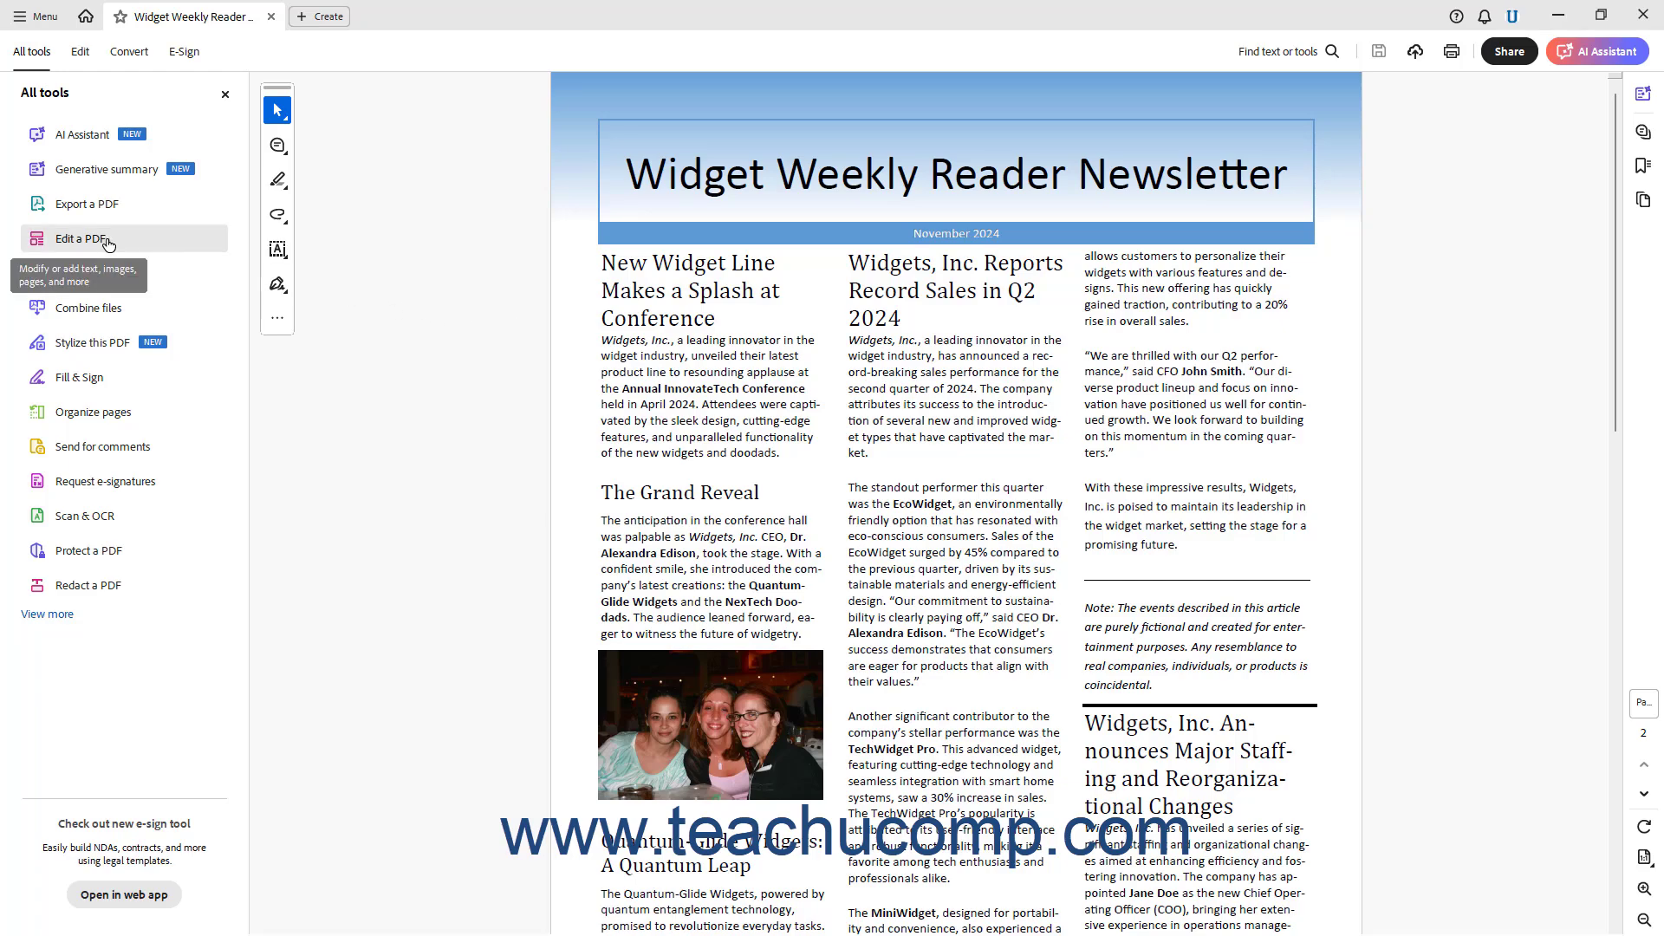
Show the Edit tools for the open Widget Weekly Reader Newsletter PDF.
click(87, 56)
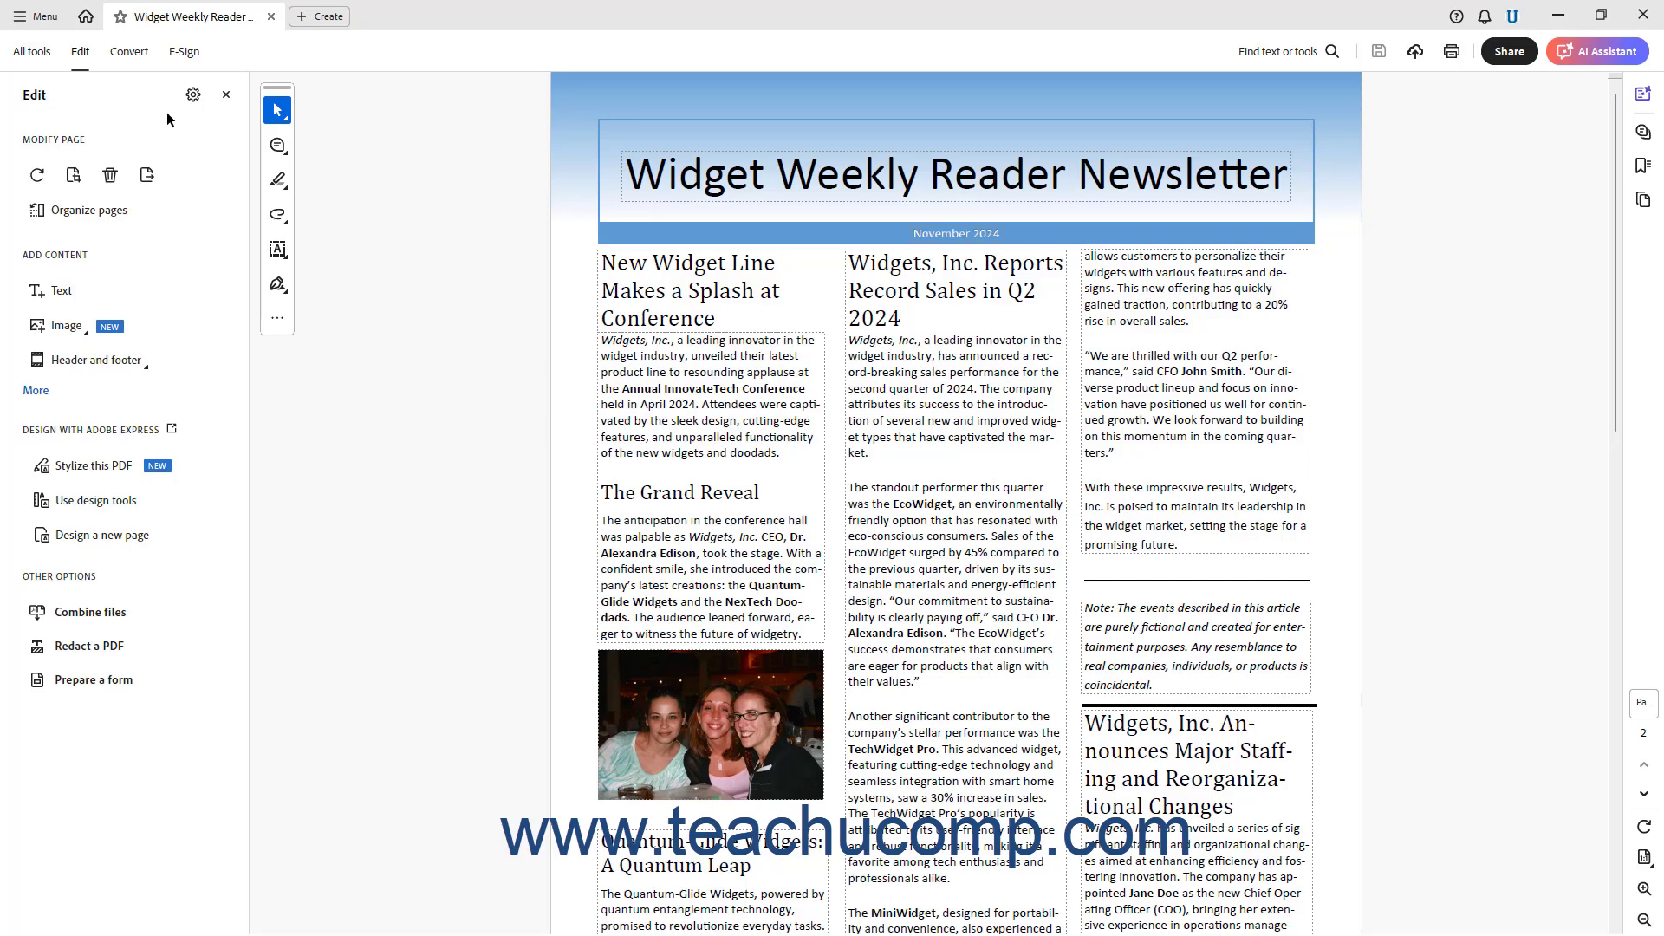
Start a new watermark via More > Watermark > Add in the Edit panel.
click(39, 393)
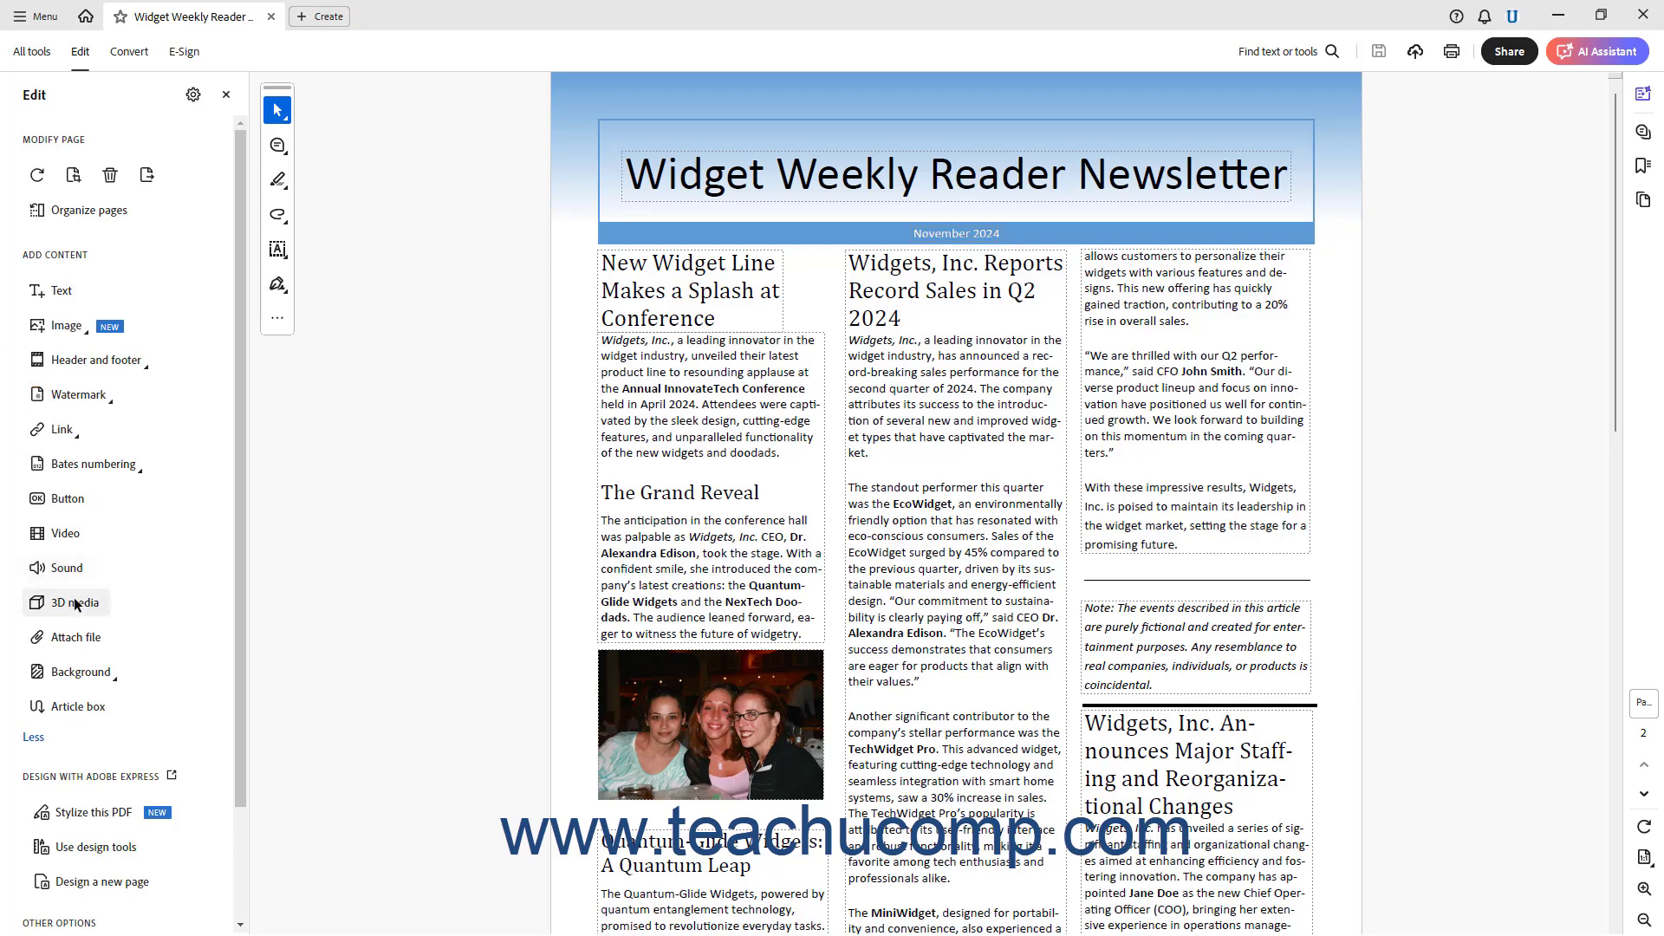
click(92, 396)
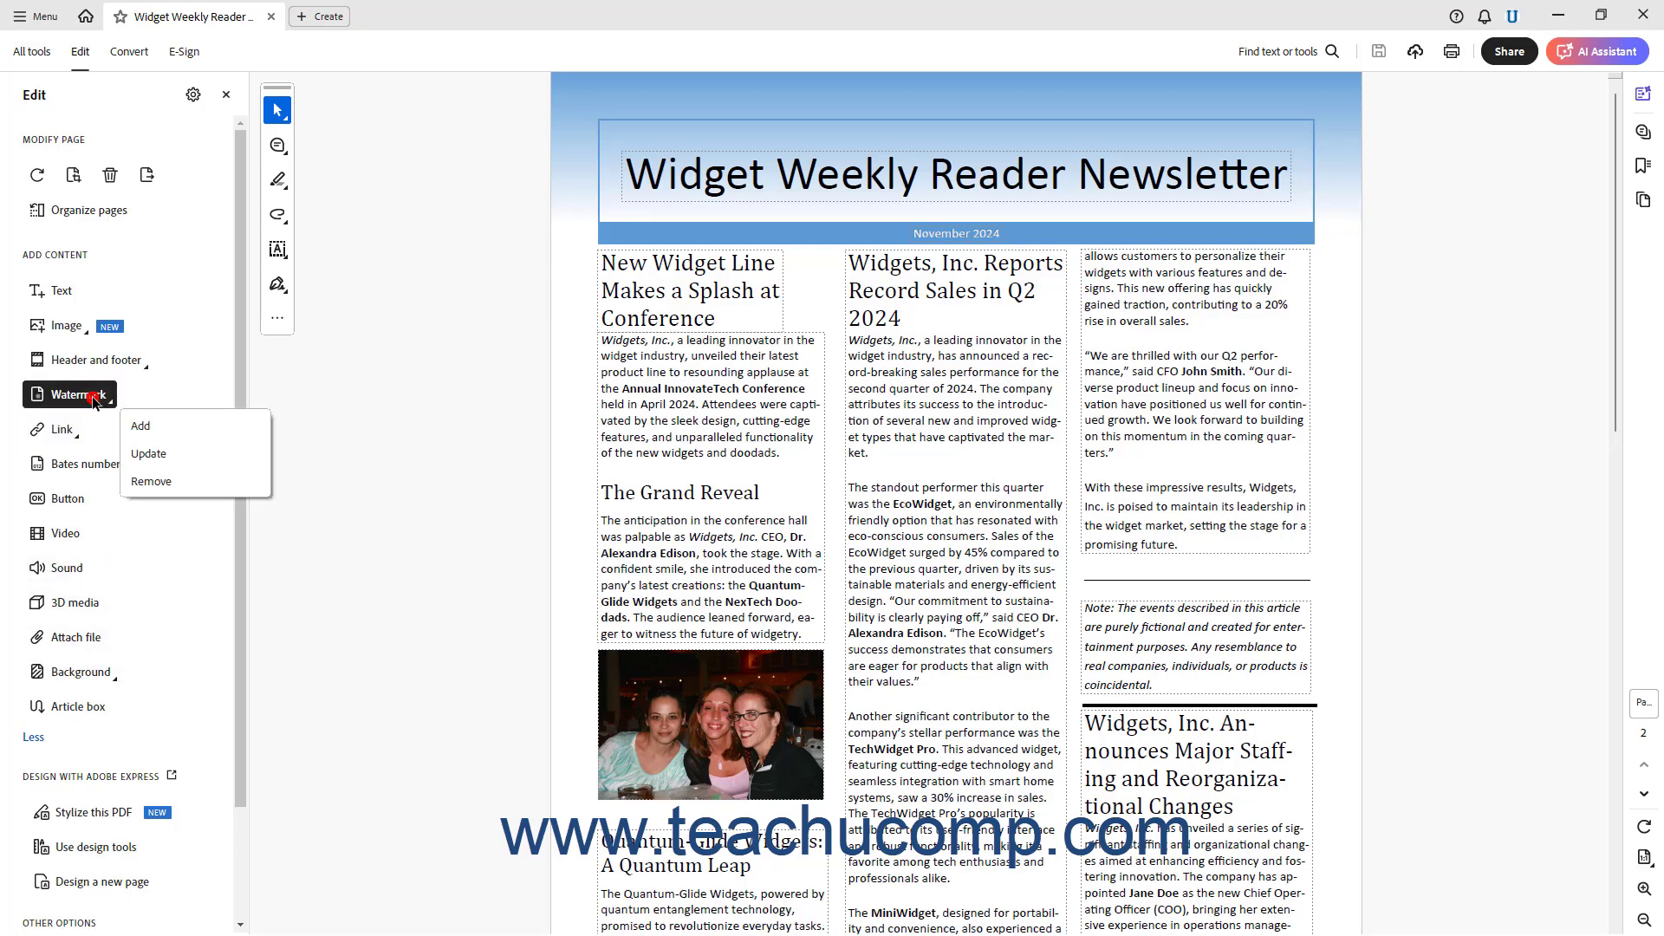
click(141, 426)
Leave Saved Settings without a preset and choose Text as the watermark source.
click(581, 198)
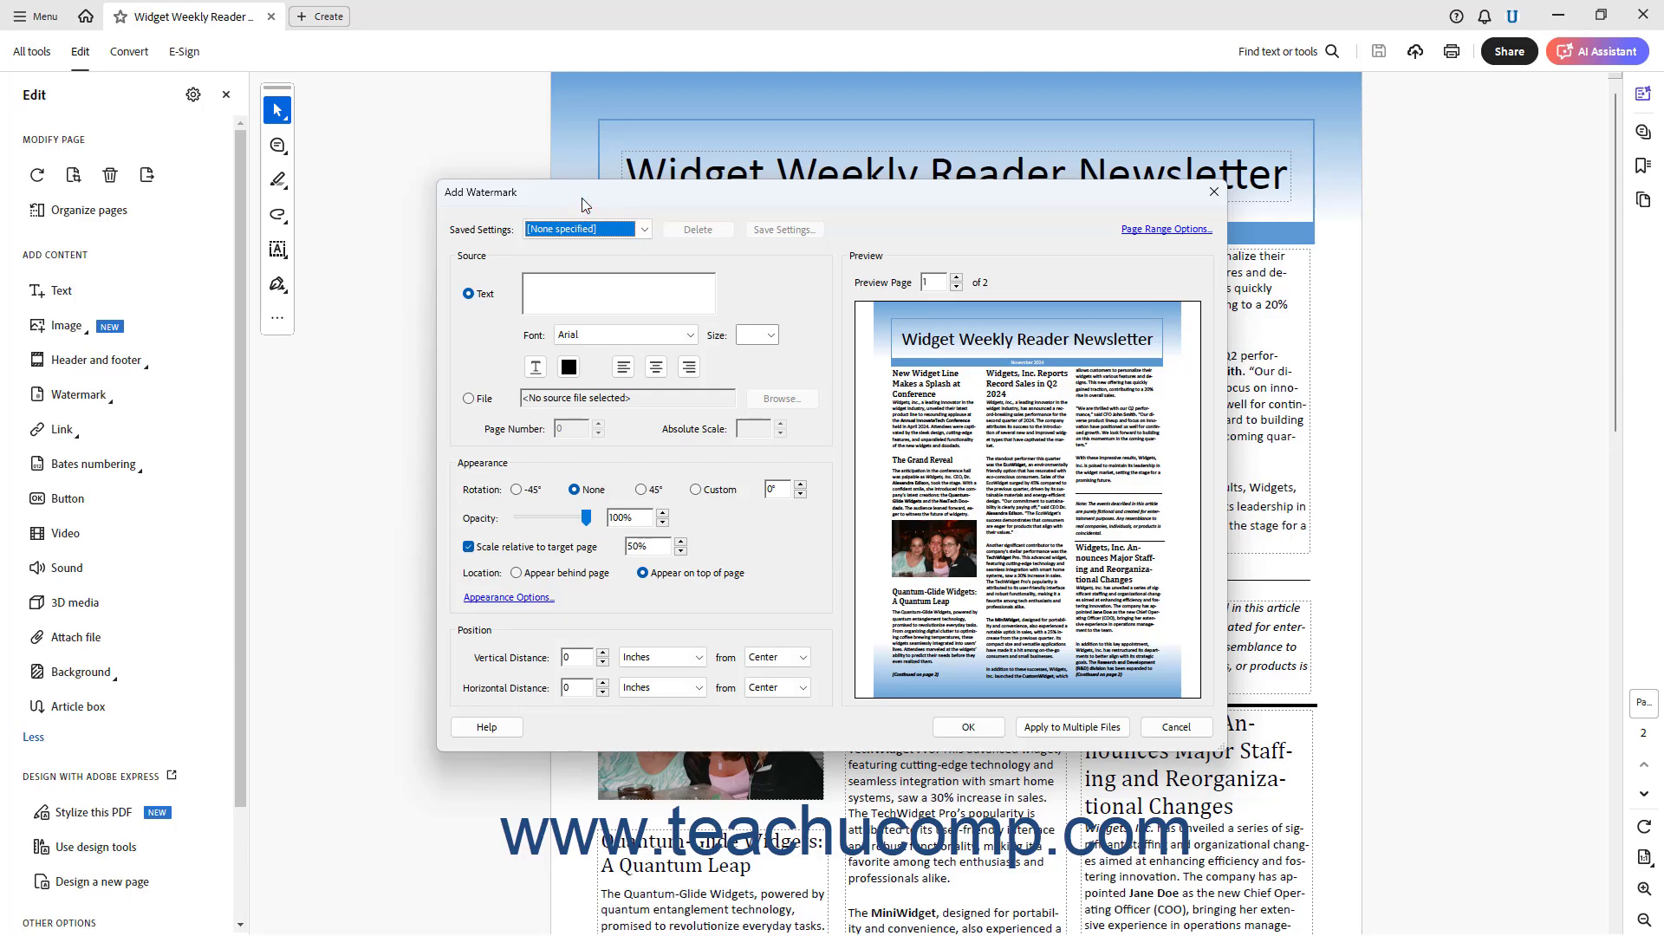
click(646, 230)
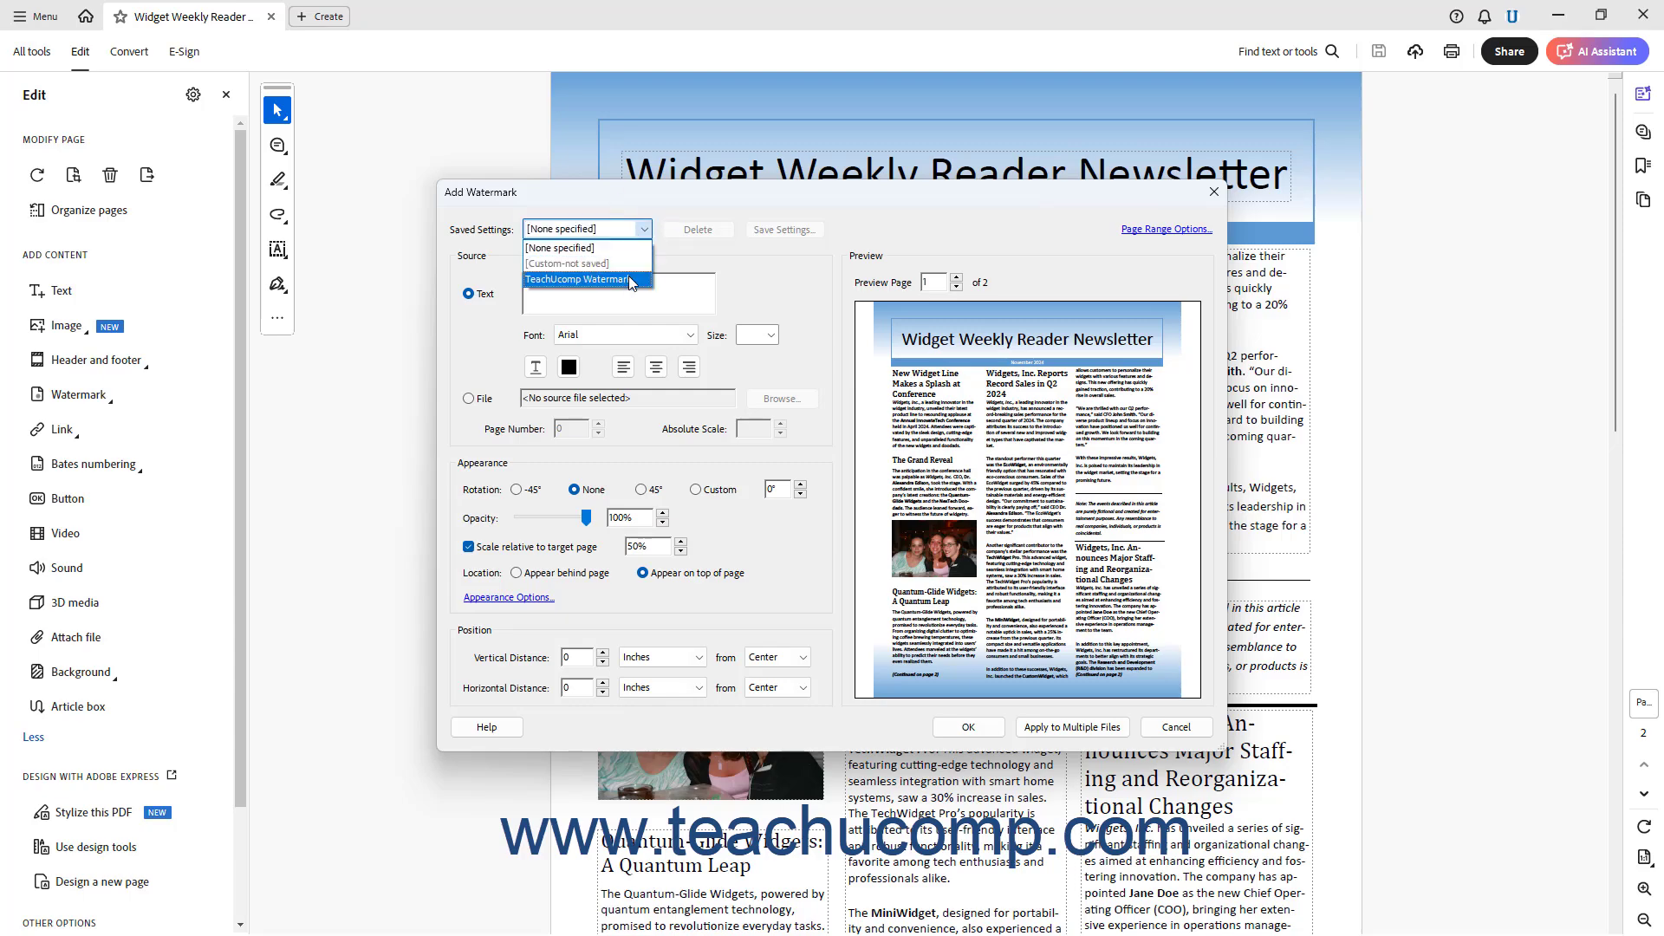
click(655, 195)
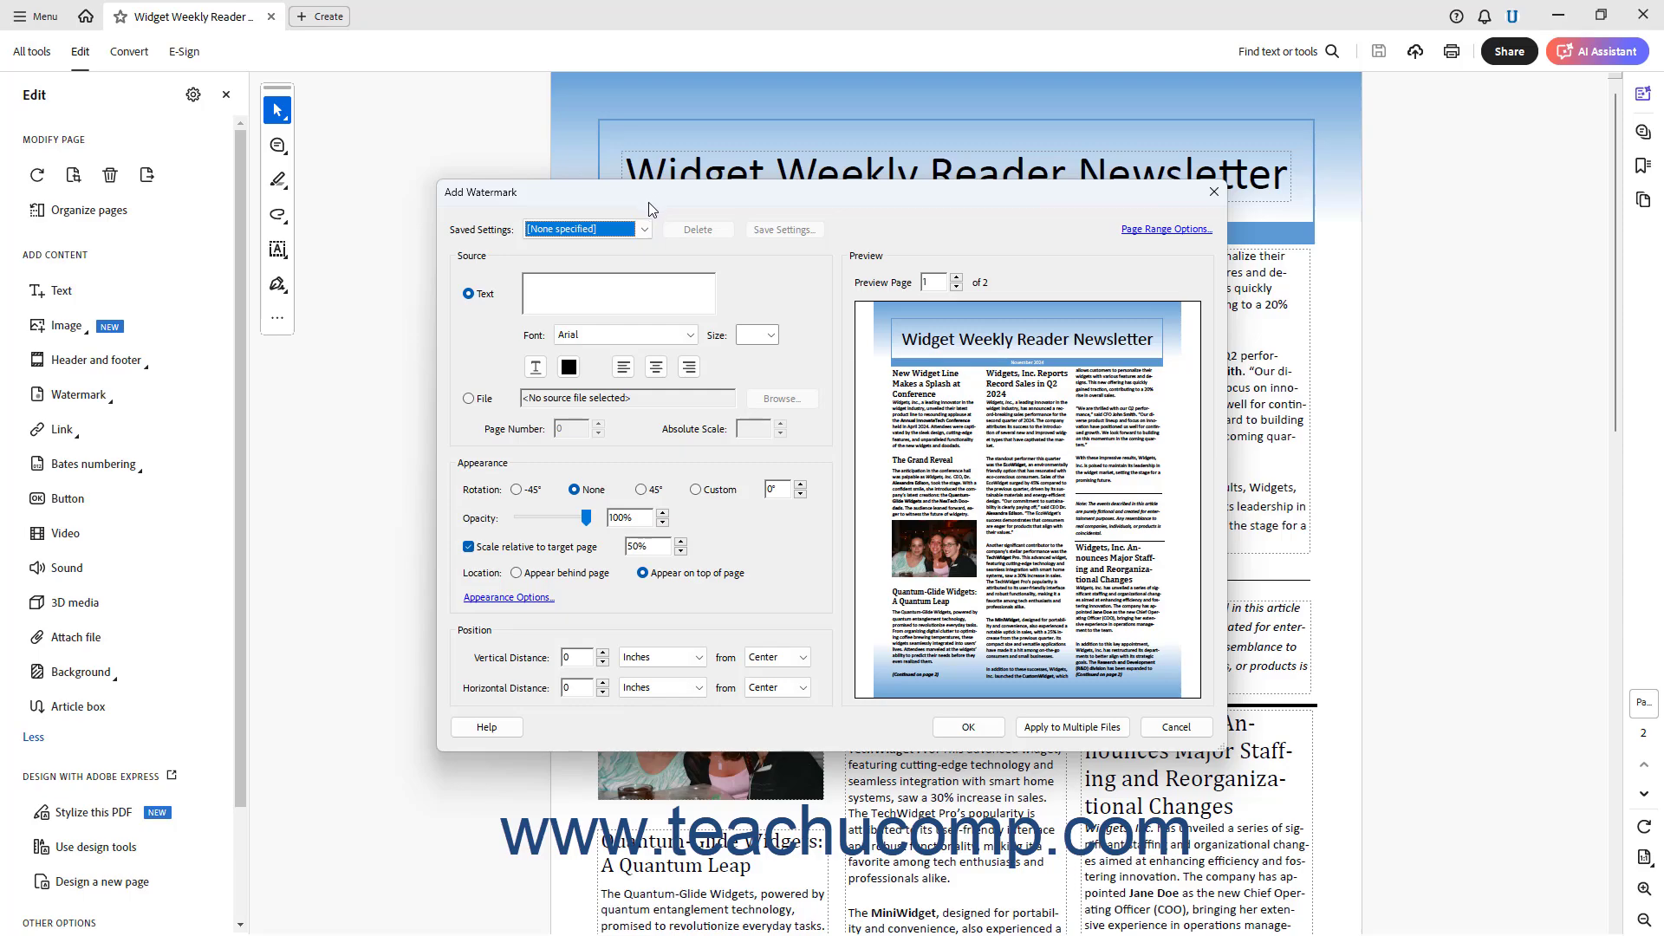
click(472, 296)
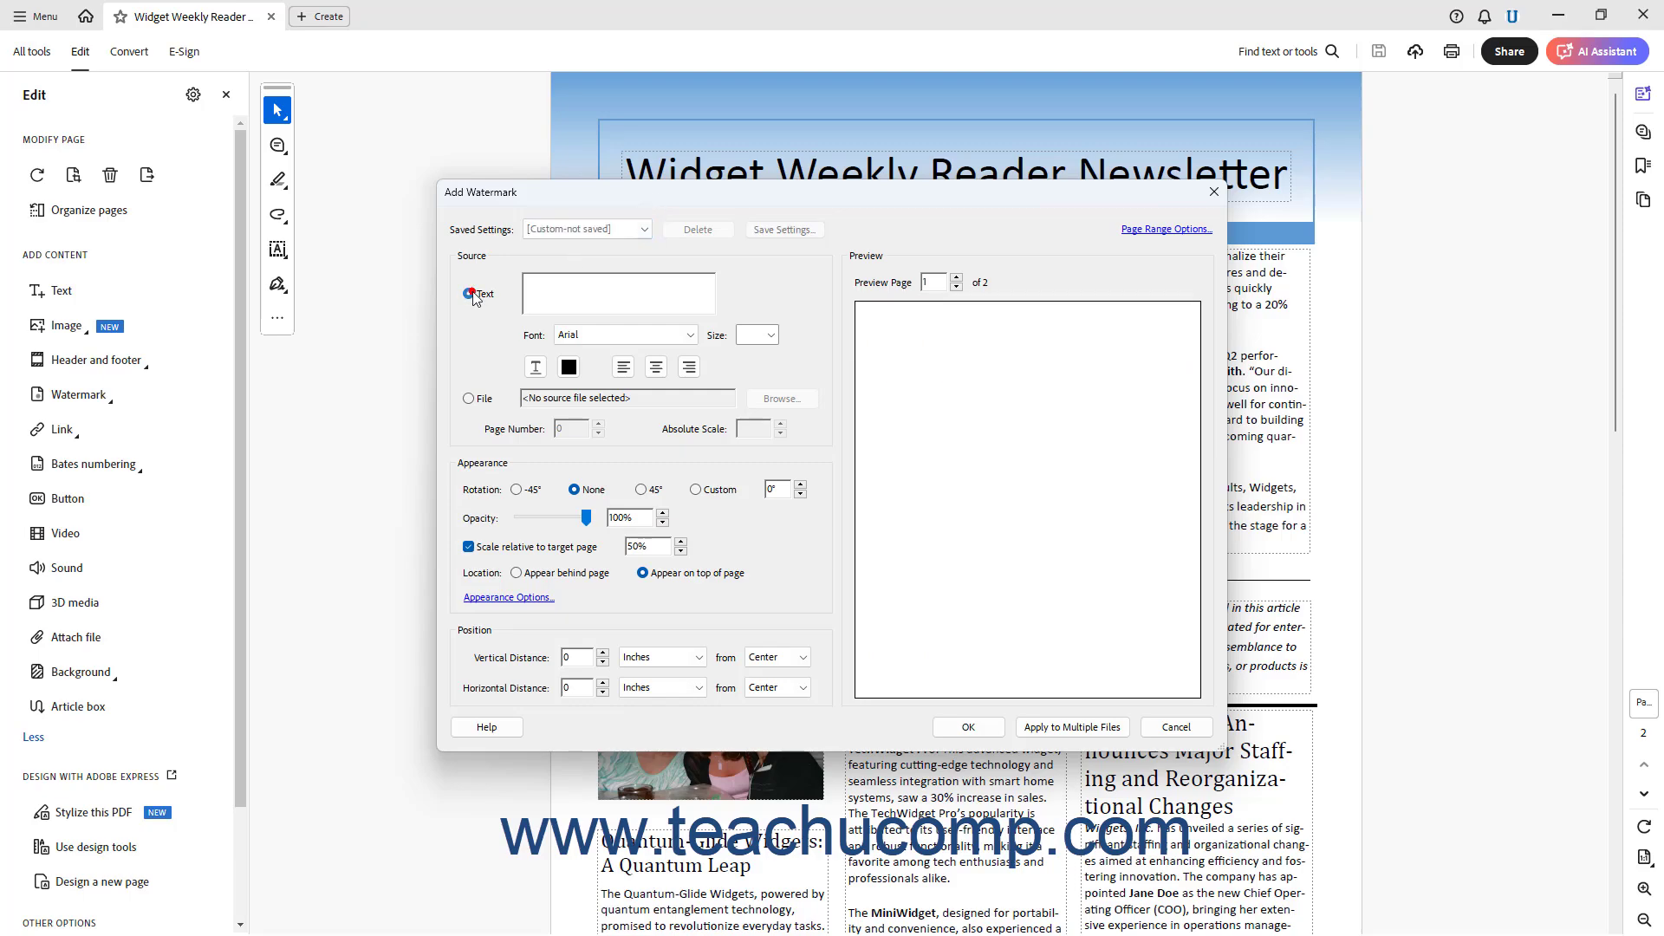
Enter the watermark text 'Copyright 2024' and 'Widgets, Inc' on two lines.
click(558, 292)
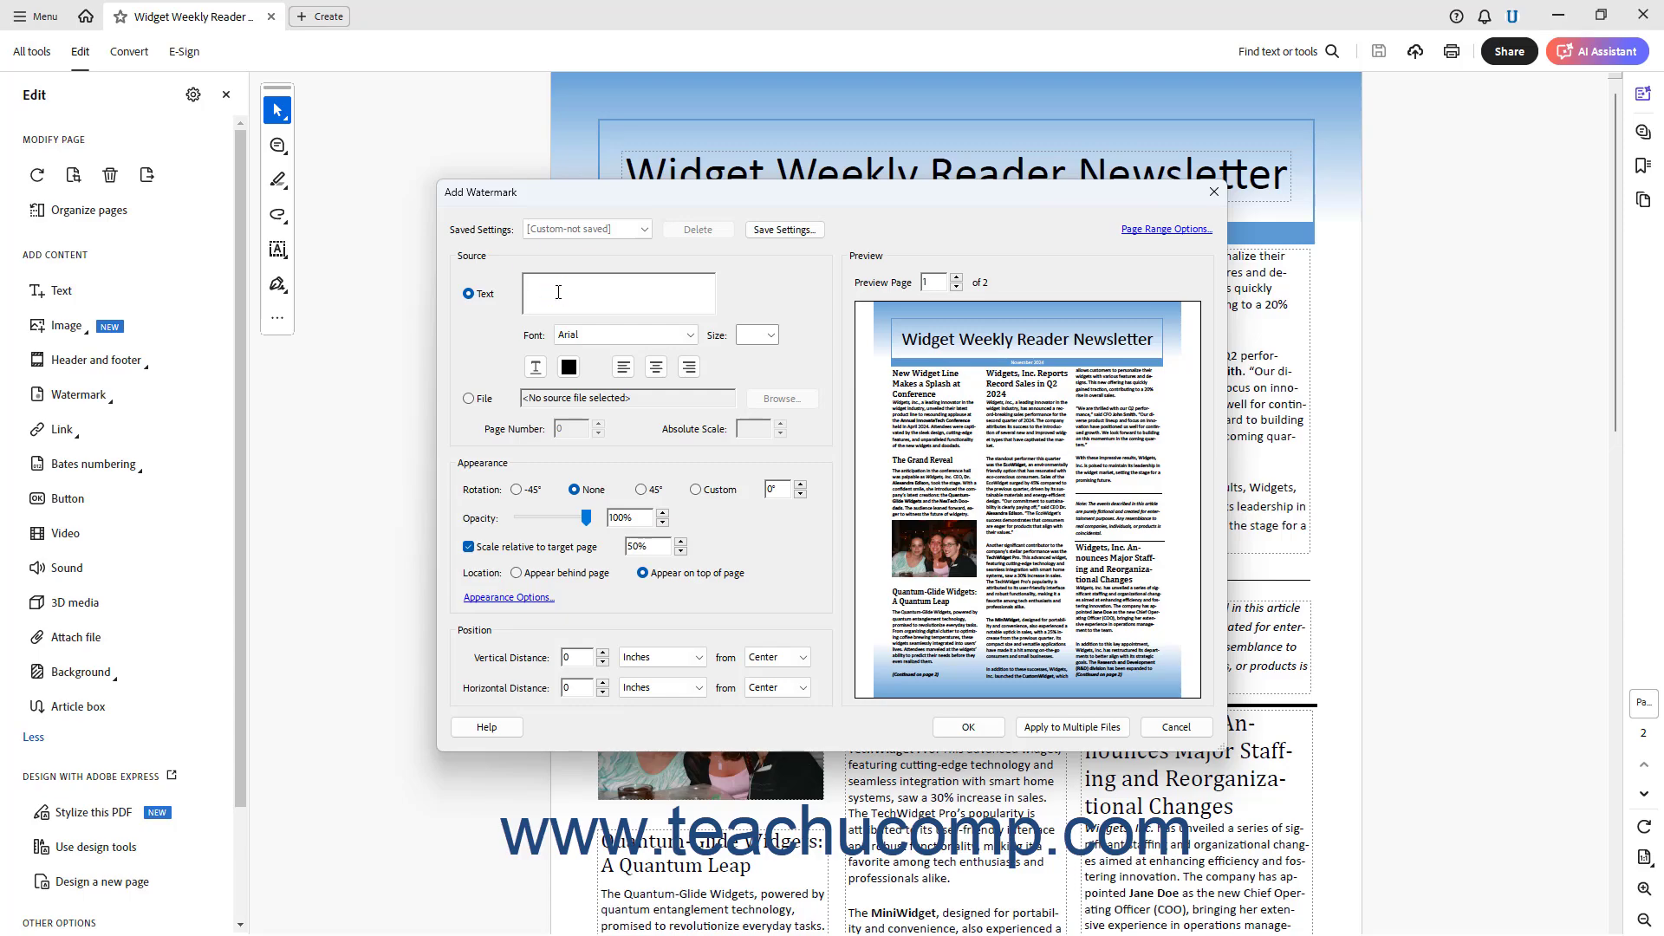
text(Copyright 2024 )
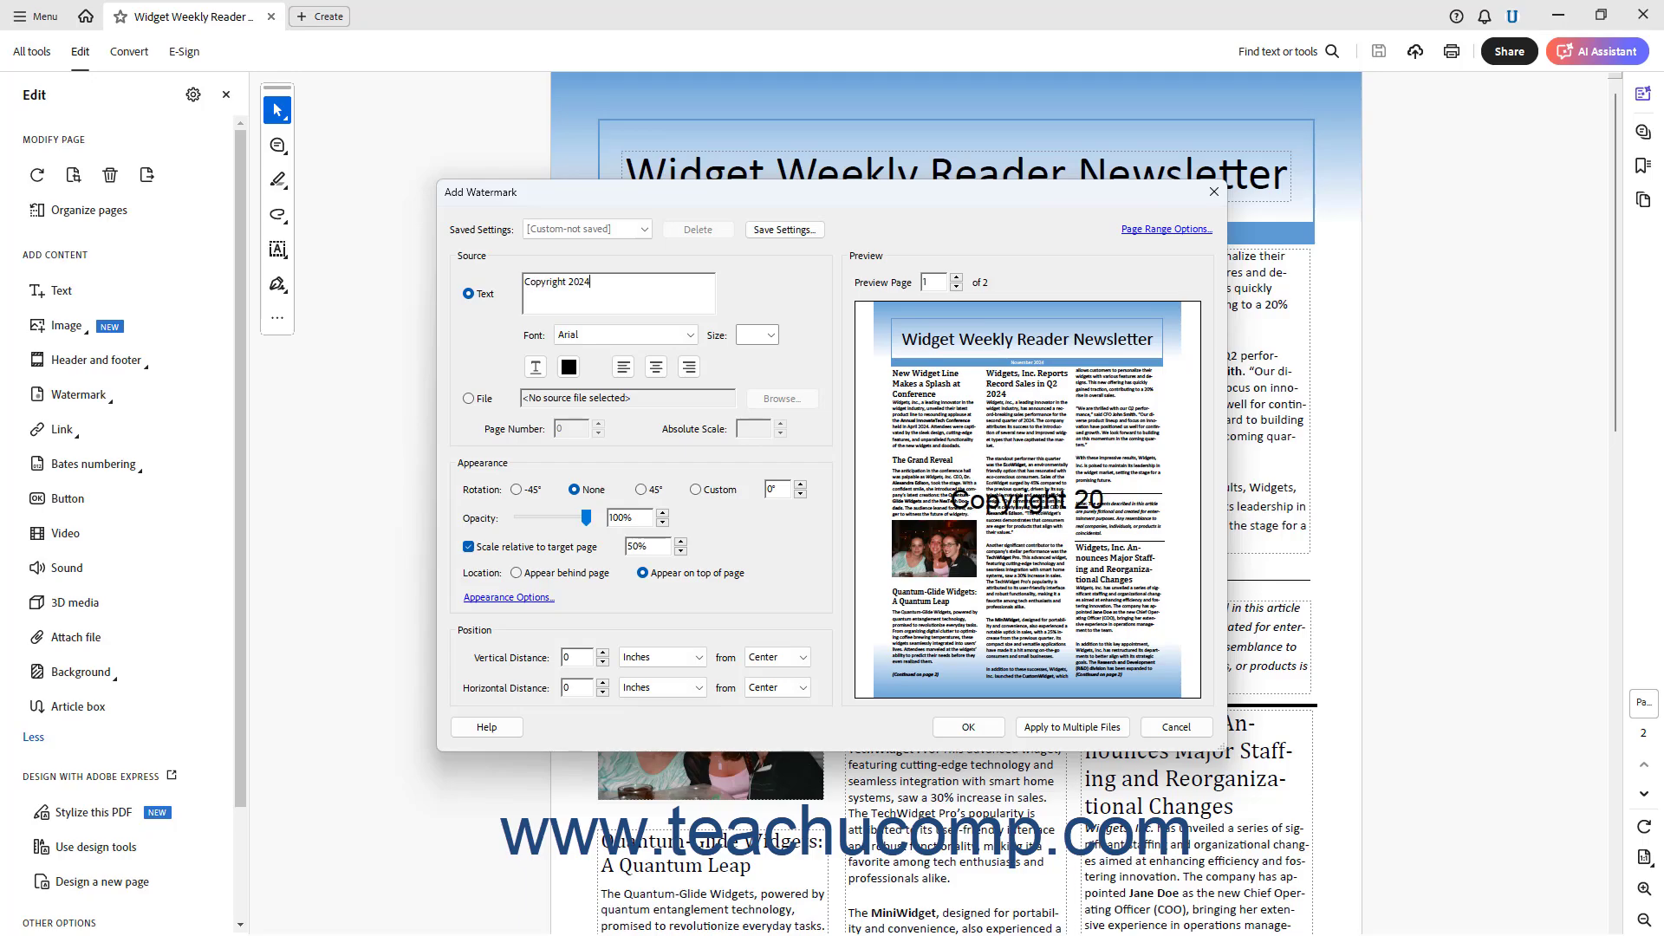
text(Wi)
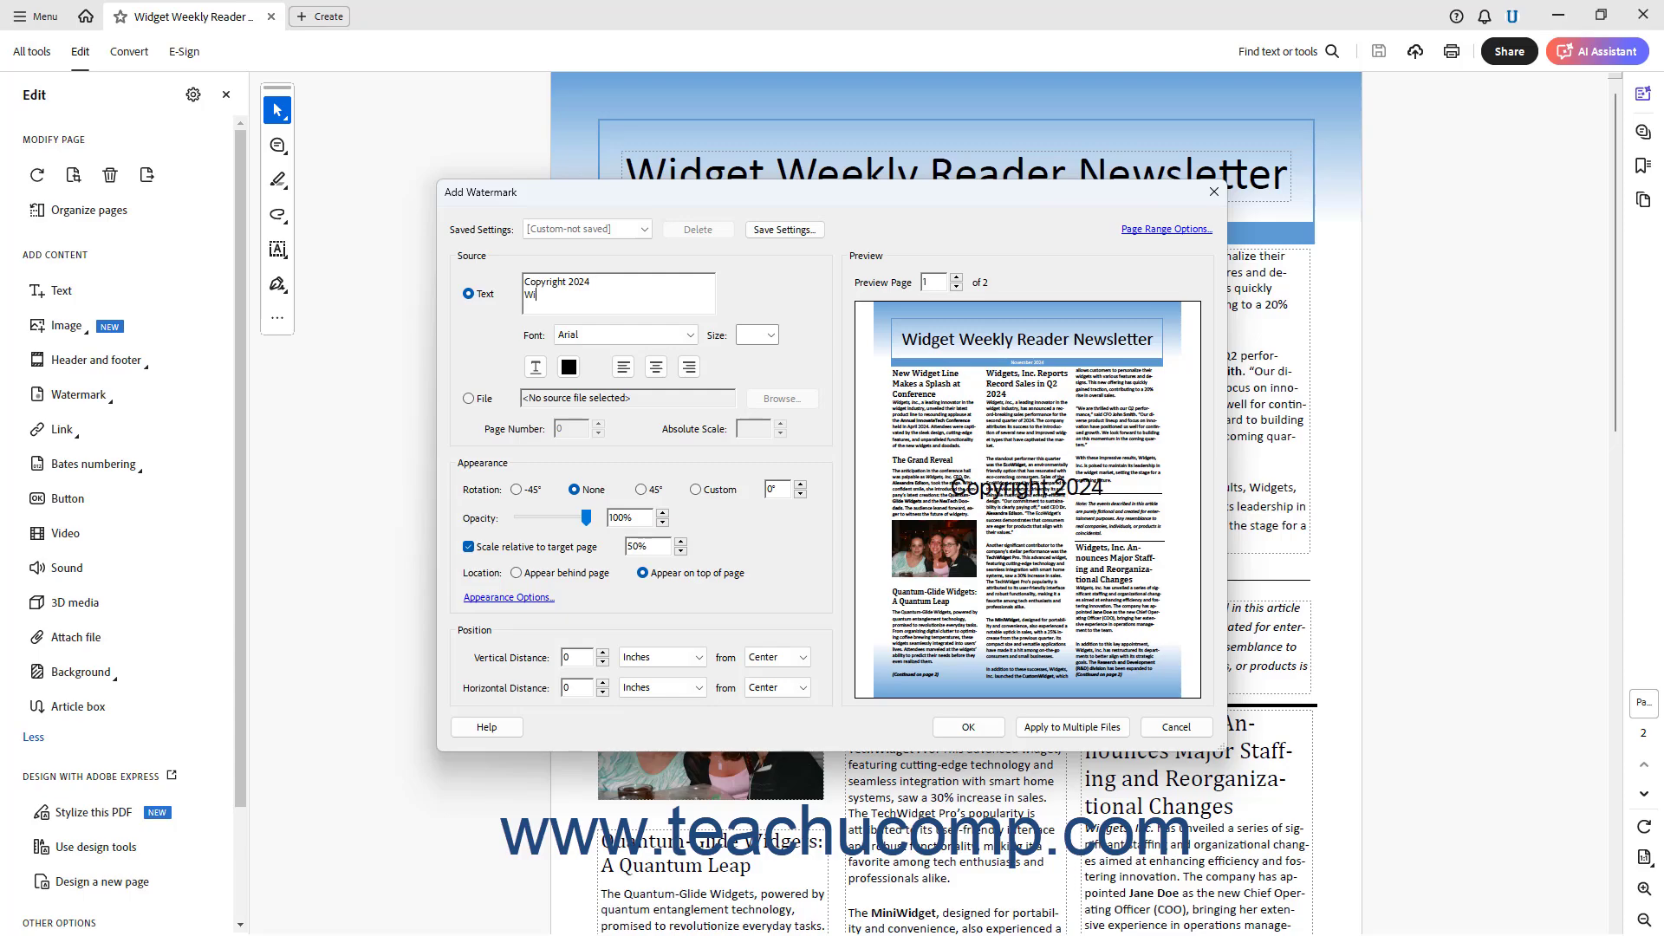
text(dgets, Inc.)
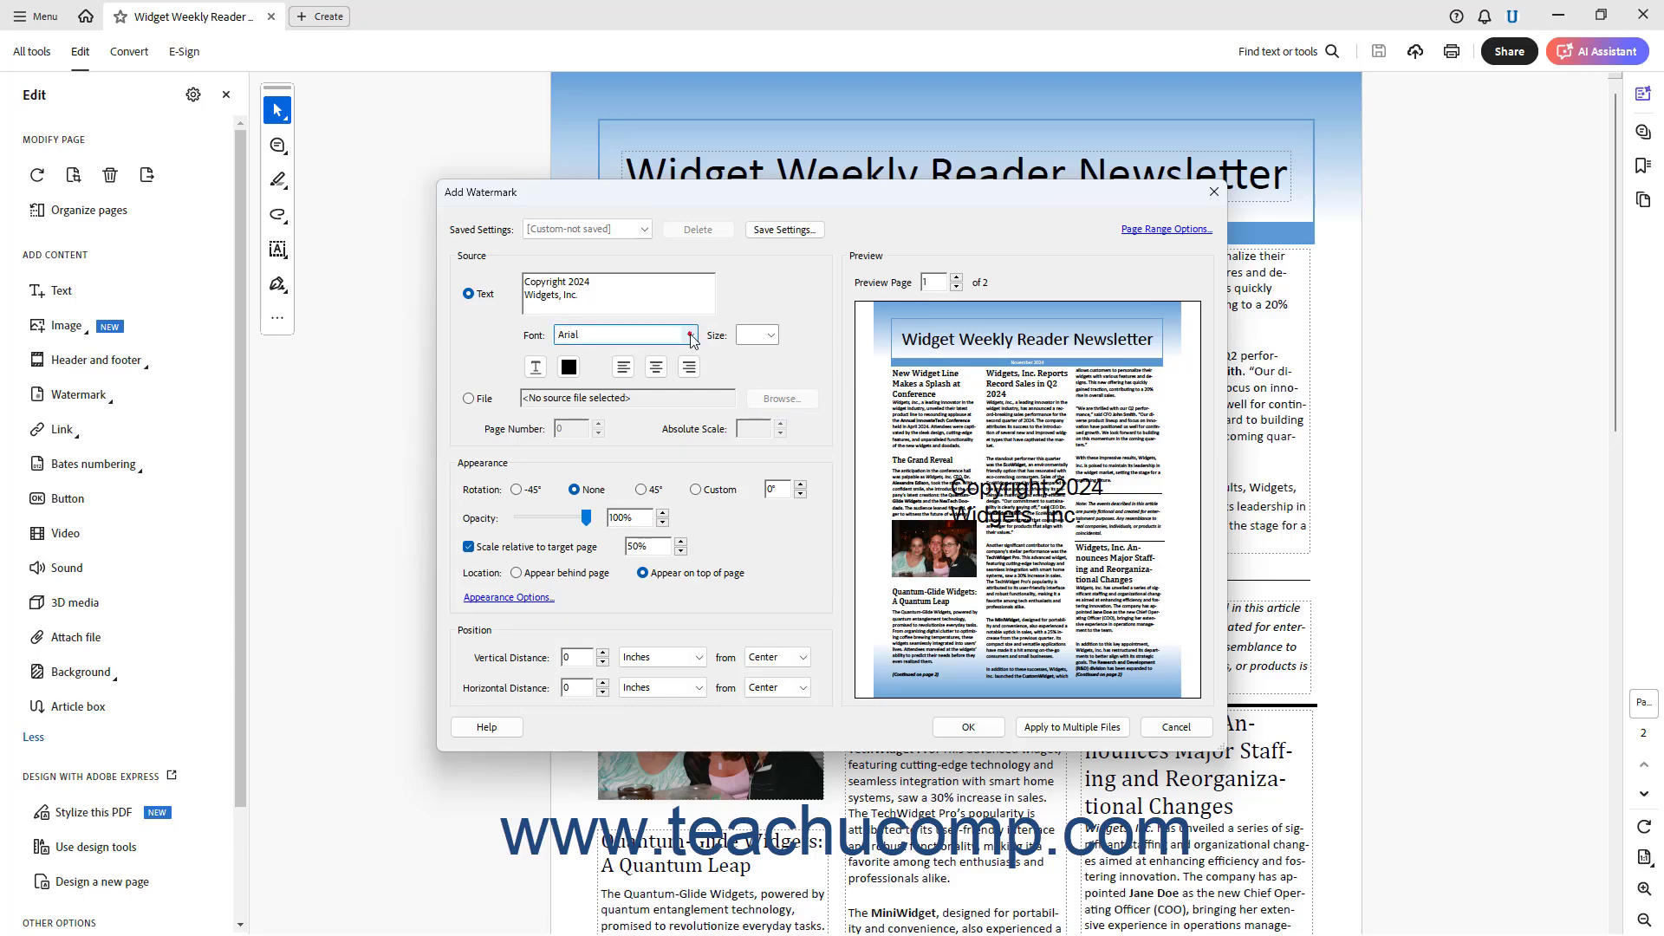
Set the watermark font to Arial Bold at size 36.
click(692, 336)
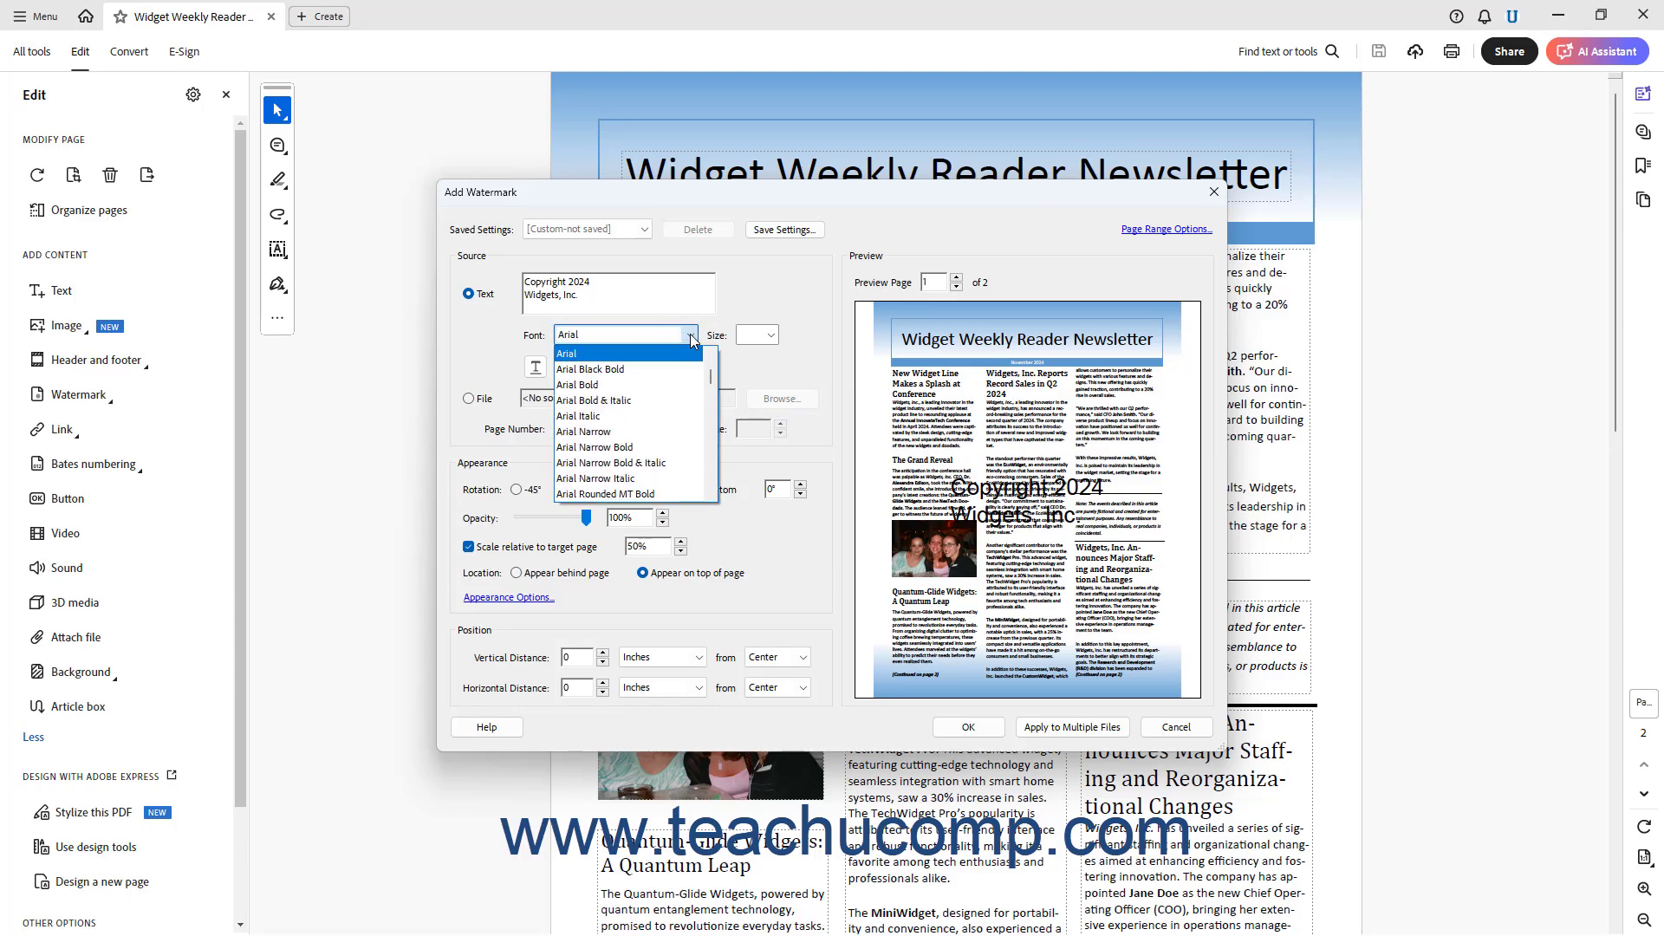
click(636, 385)
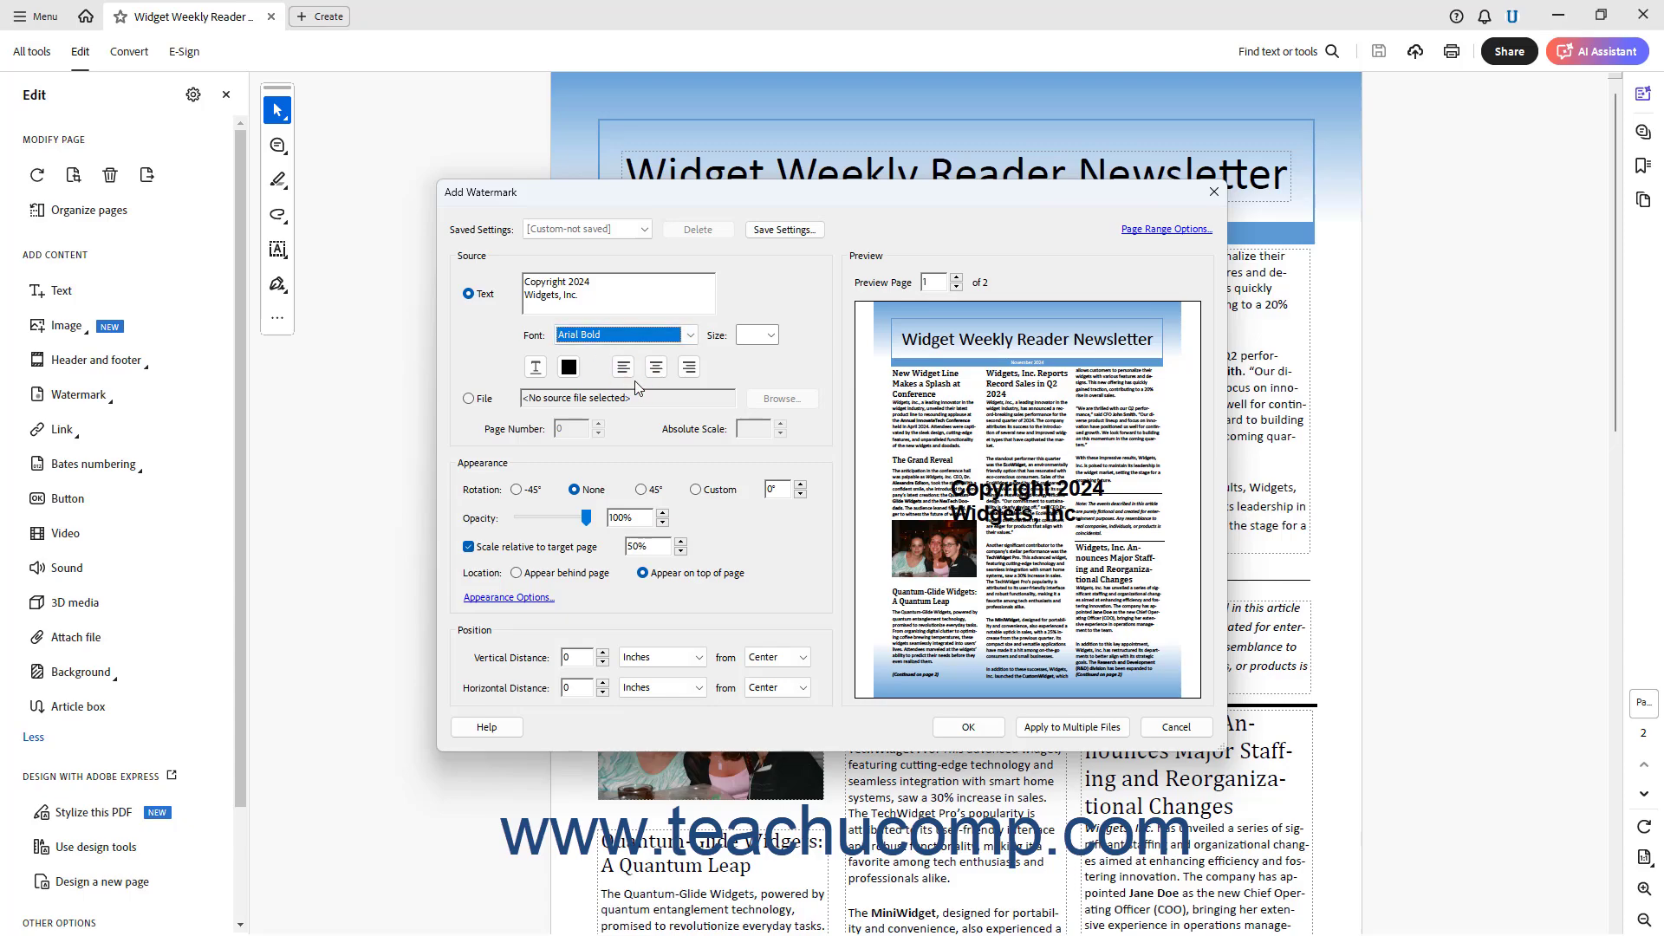
click(772, 336)
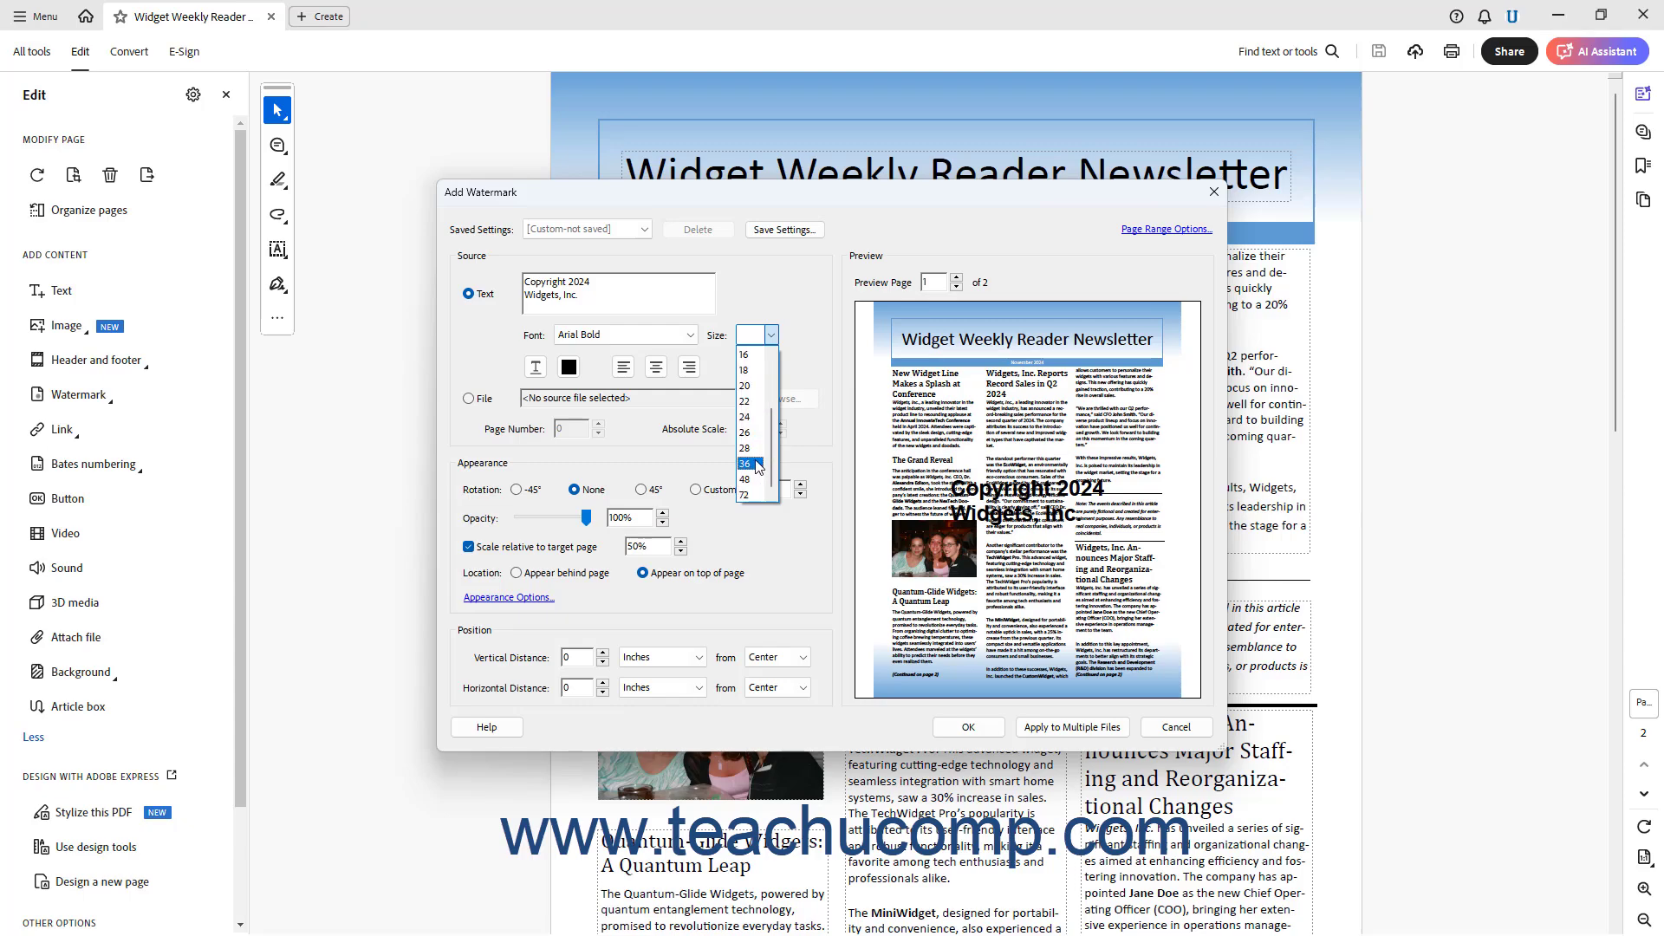
click(754, 465)
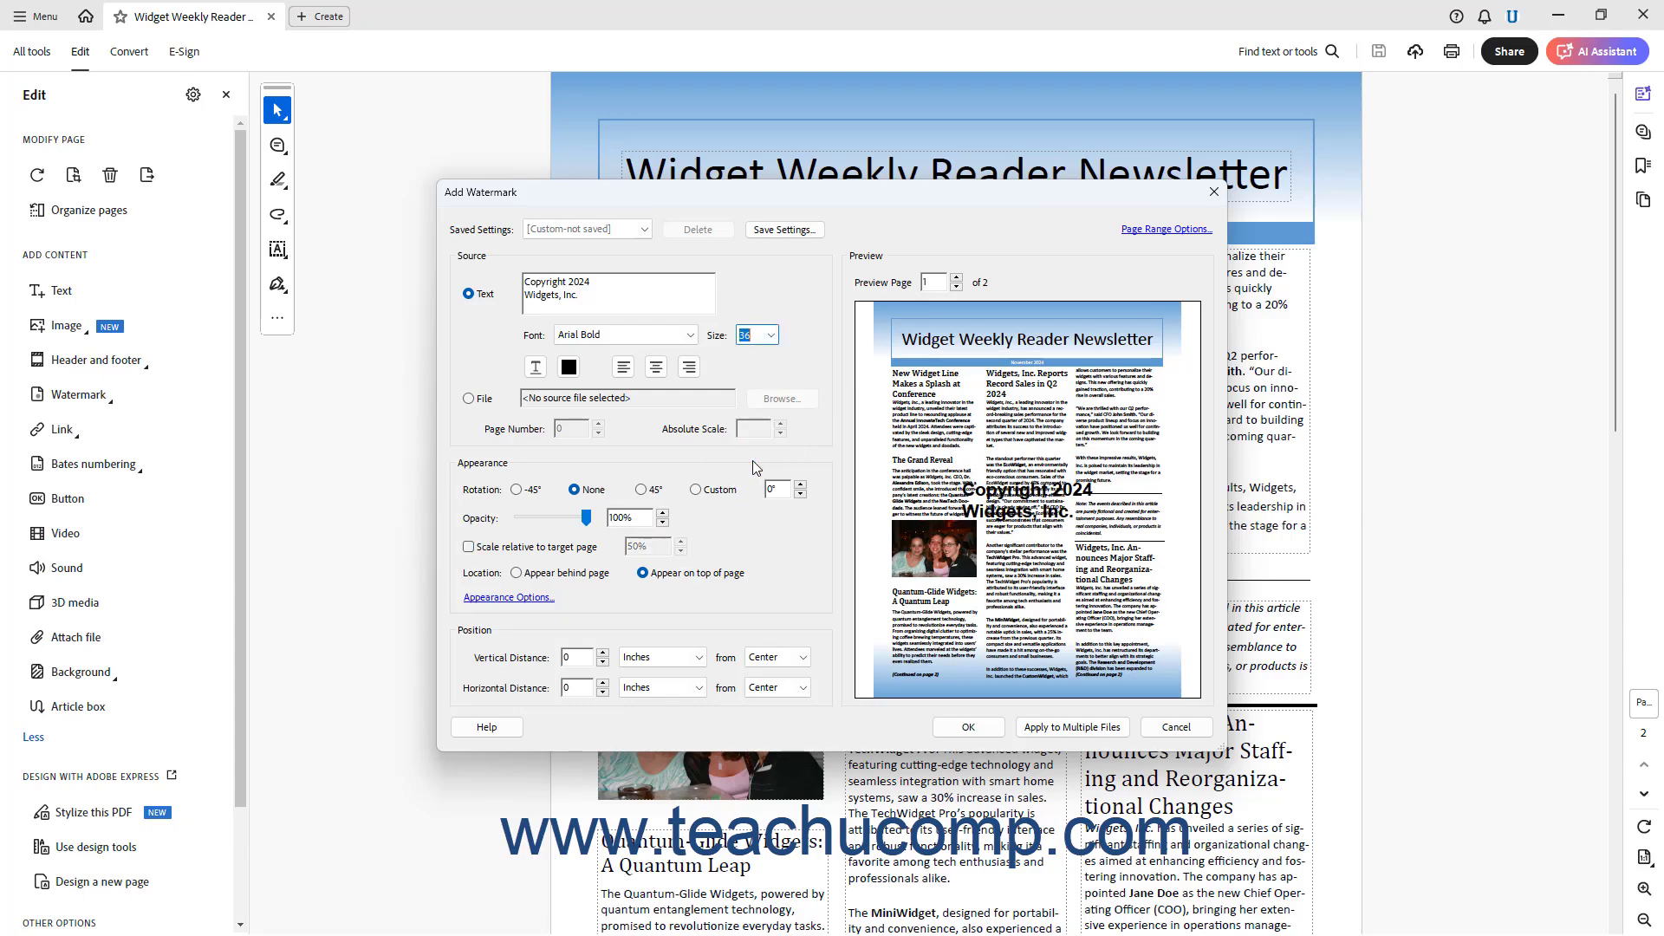
click(535, 371)
Colour the watermark text blue and settle on center alignment after trying left and right.
click(569, 368)
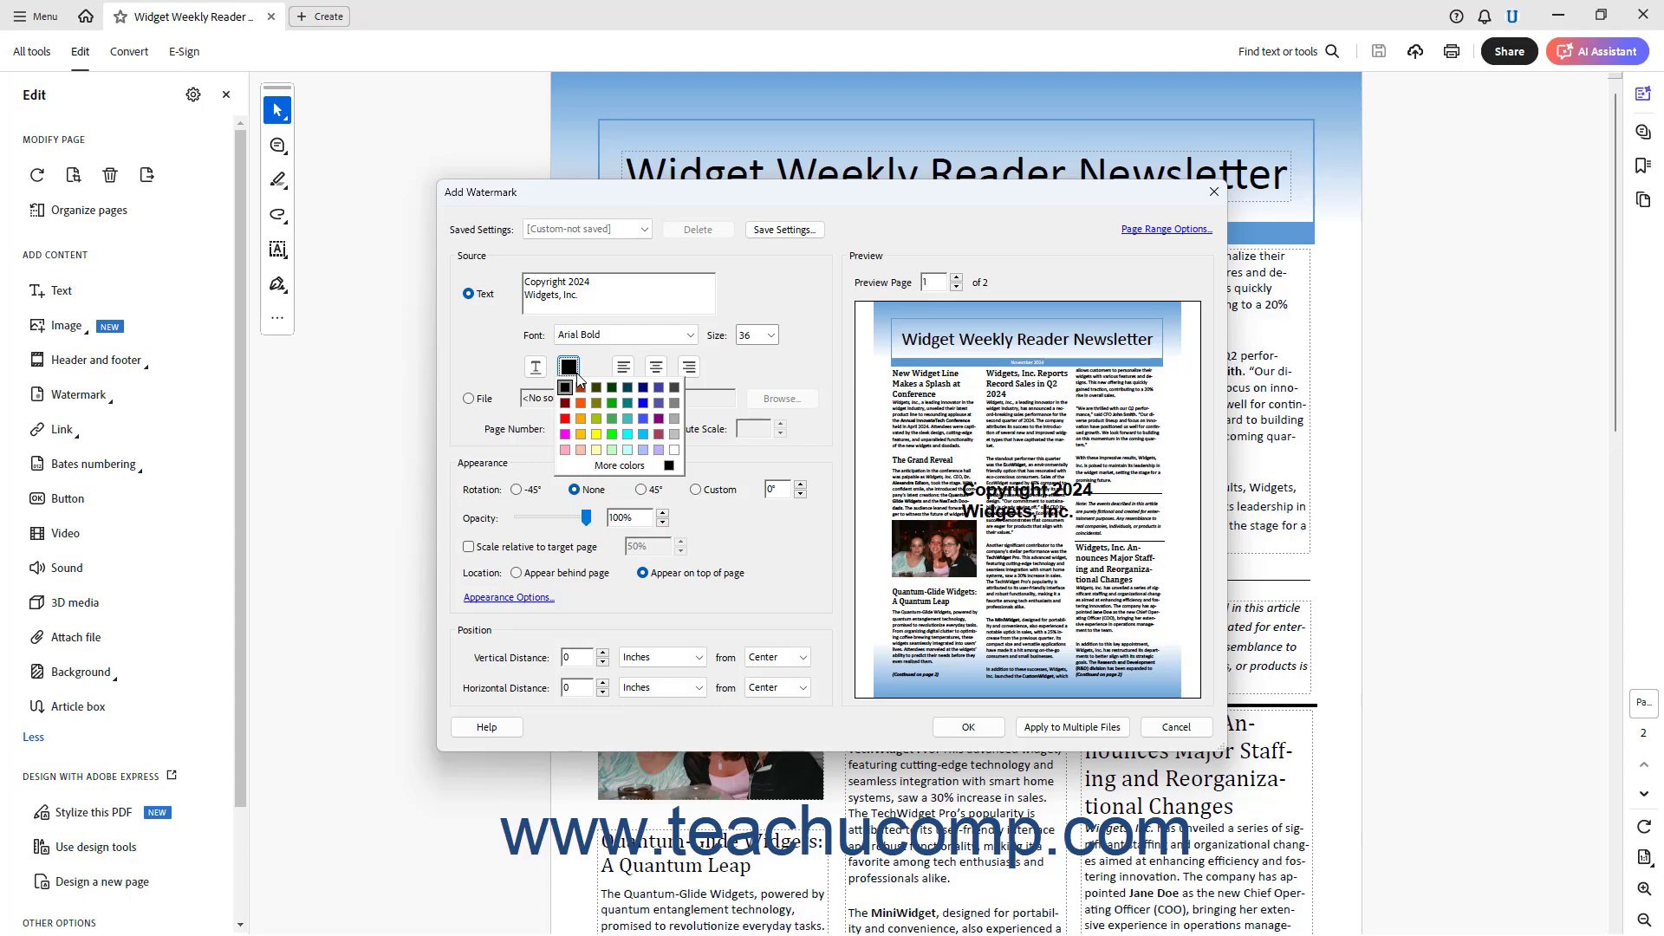
click(643, 404)
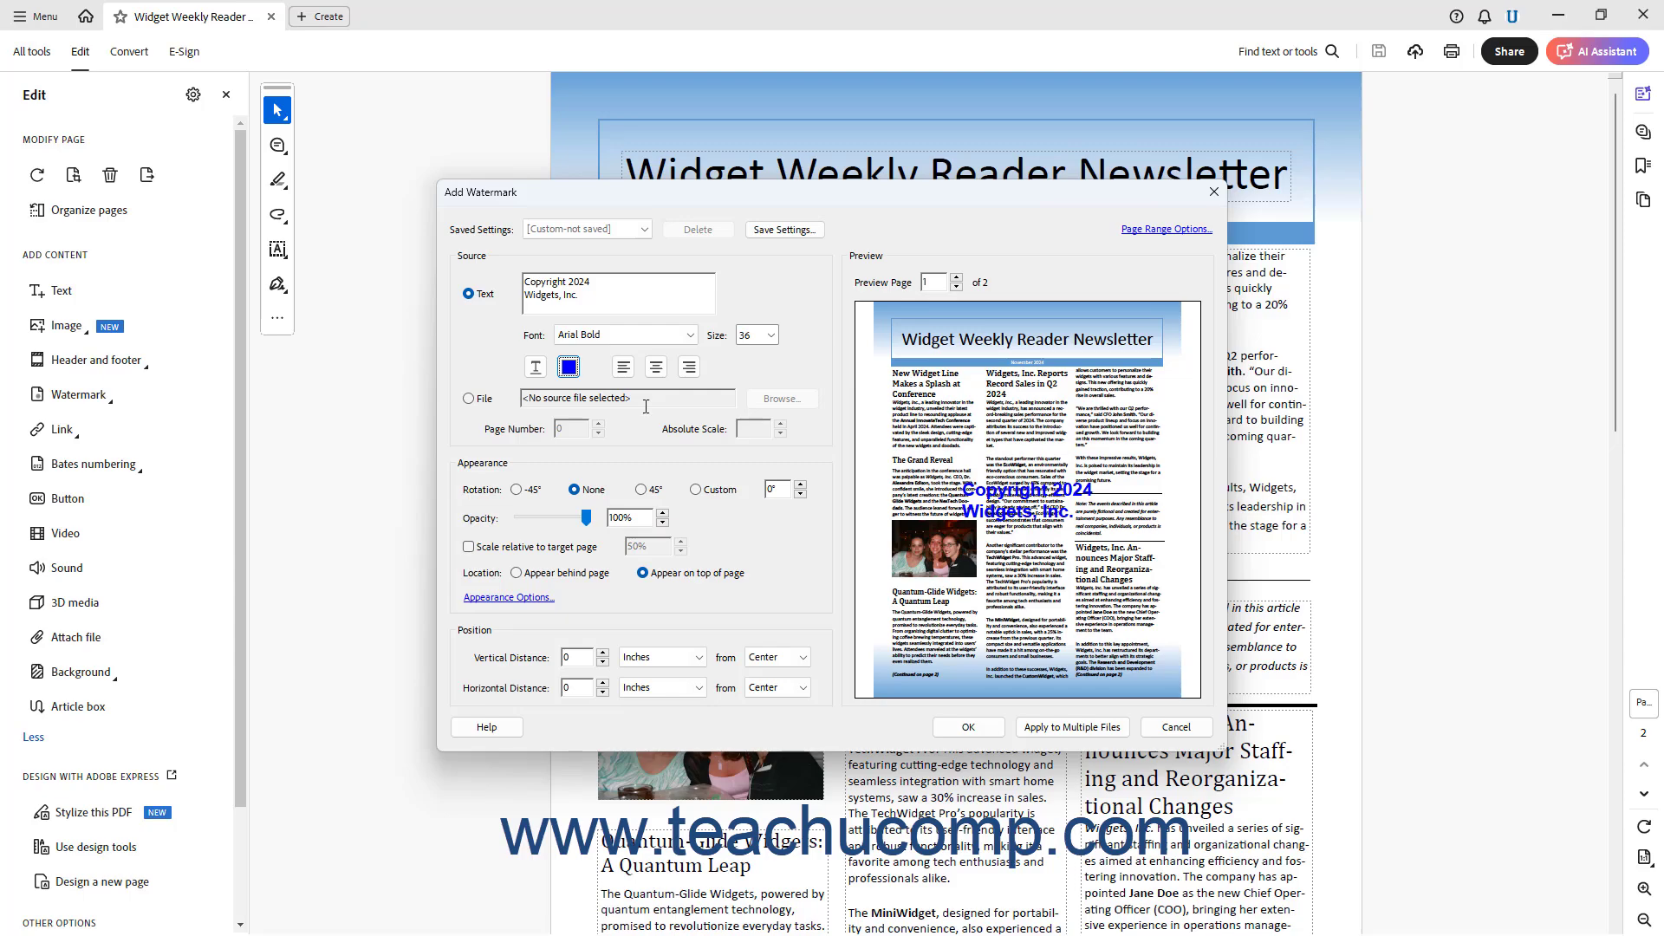
click(622, 366)
click(656, 374)
click(689, 376)
click(665, 372)
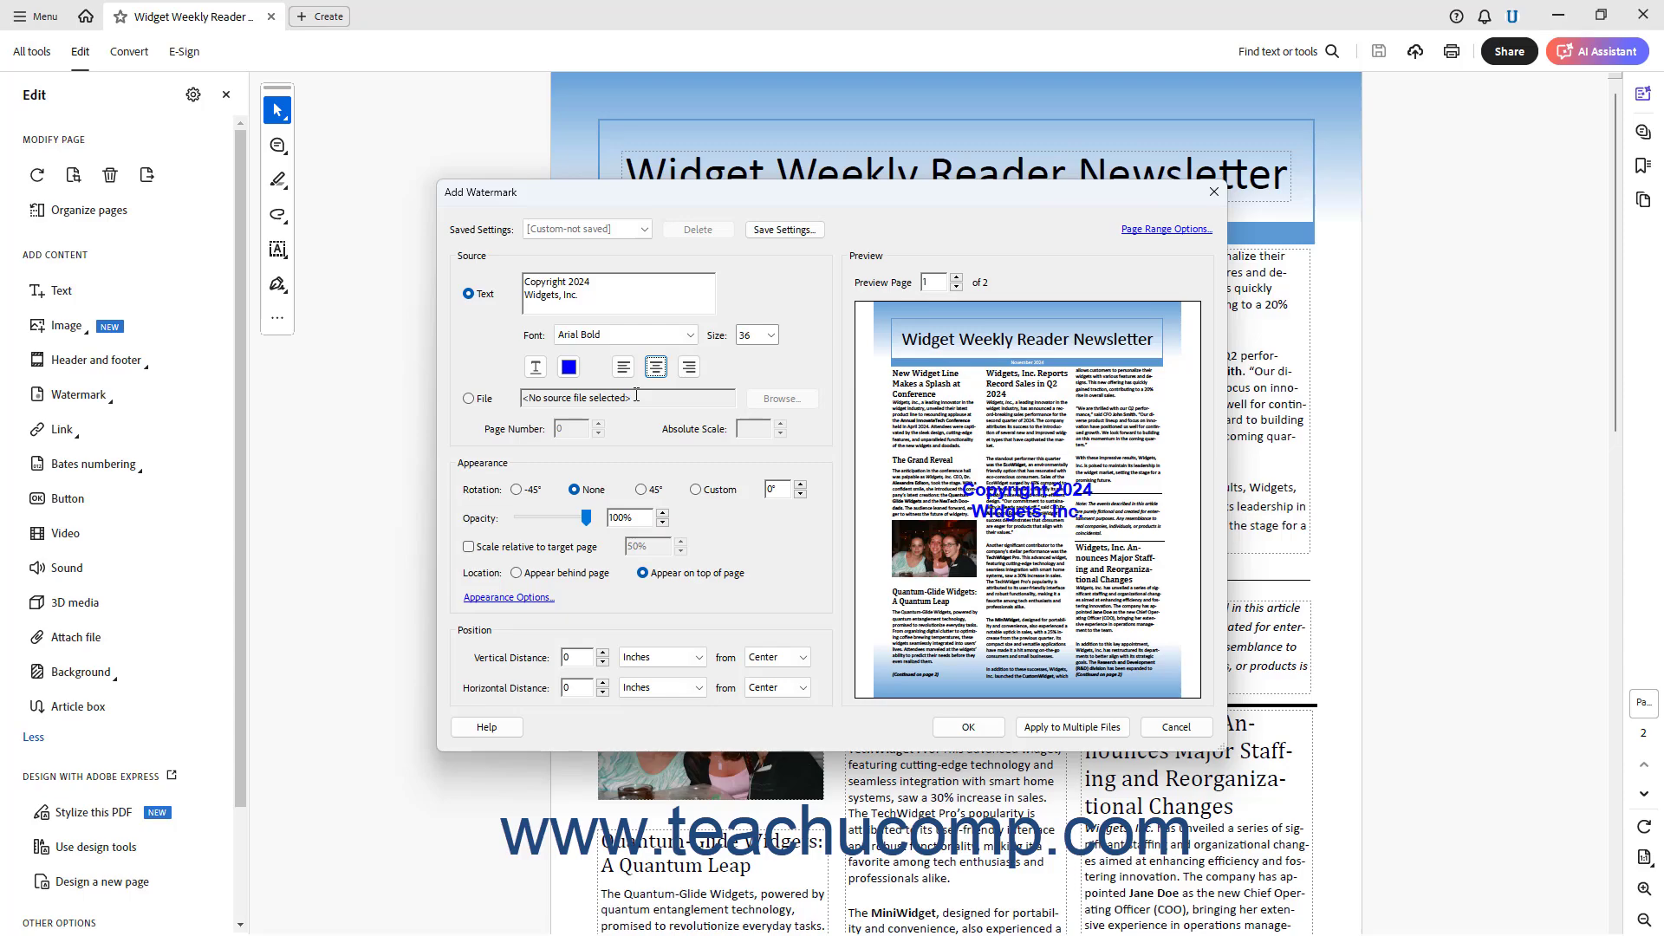
Switch the source to the image file Widgets, Inc. - Copyright.jpg from Pictures.
click(479, 406)
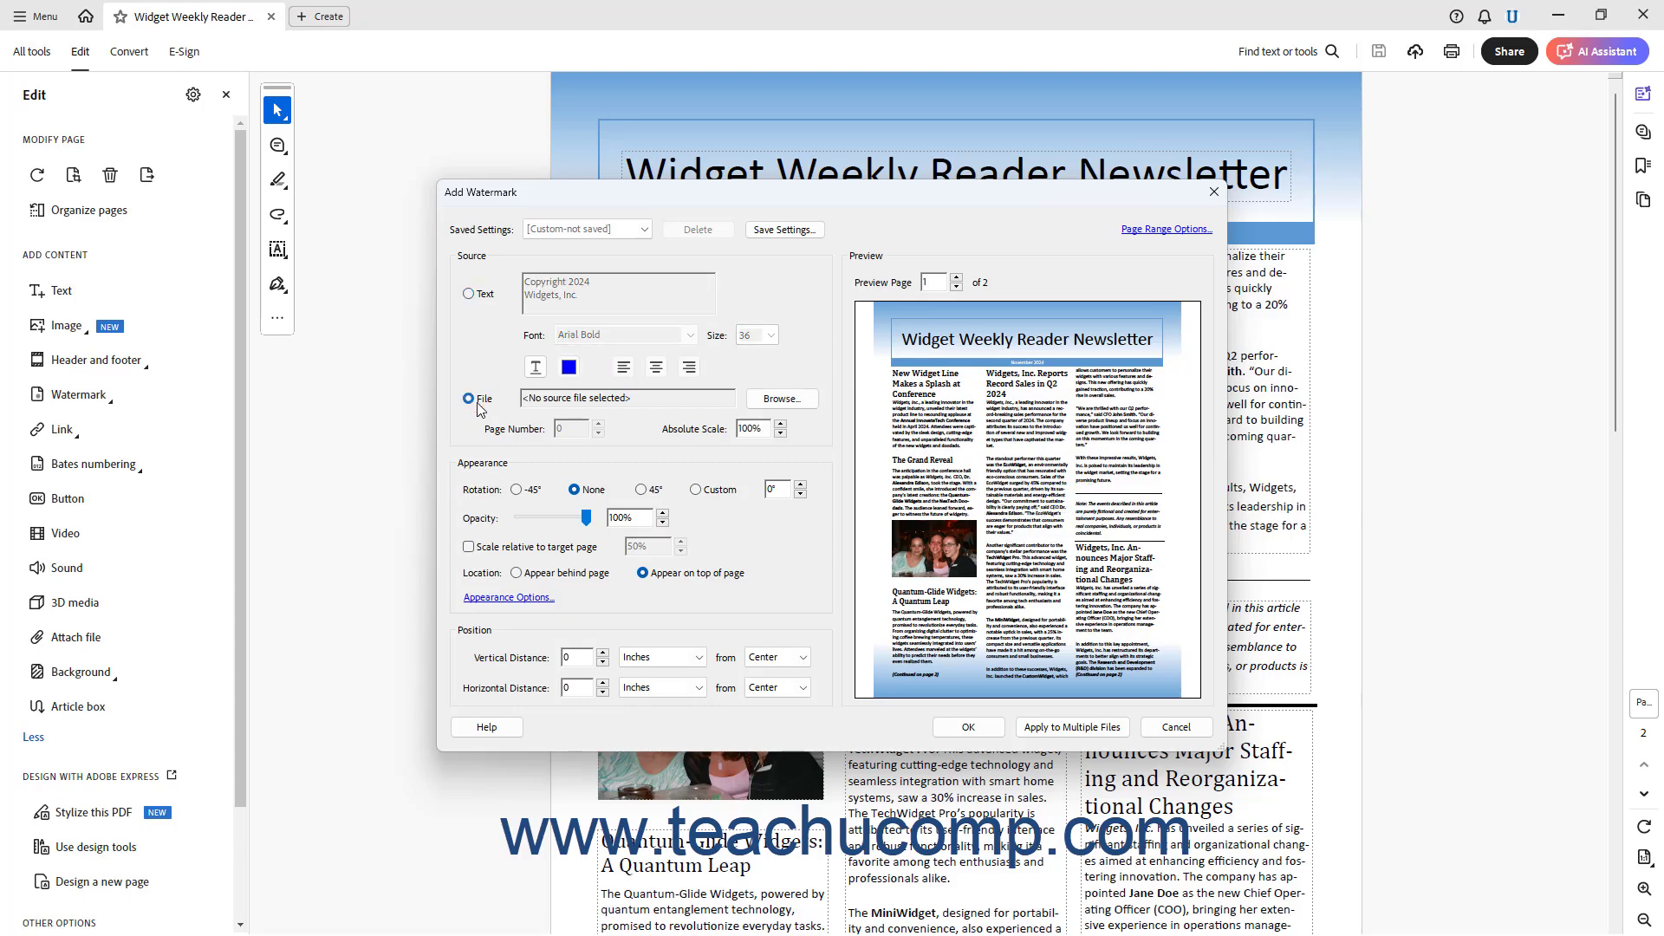
click(757, 409)
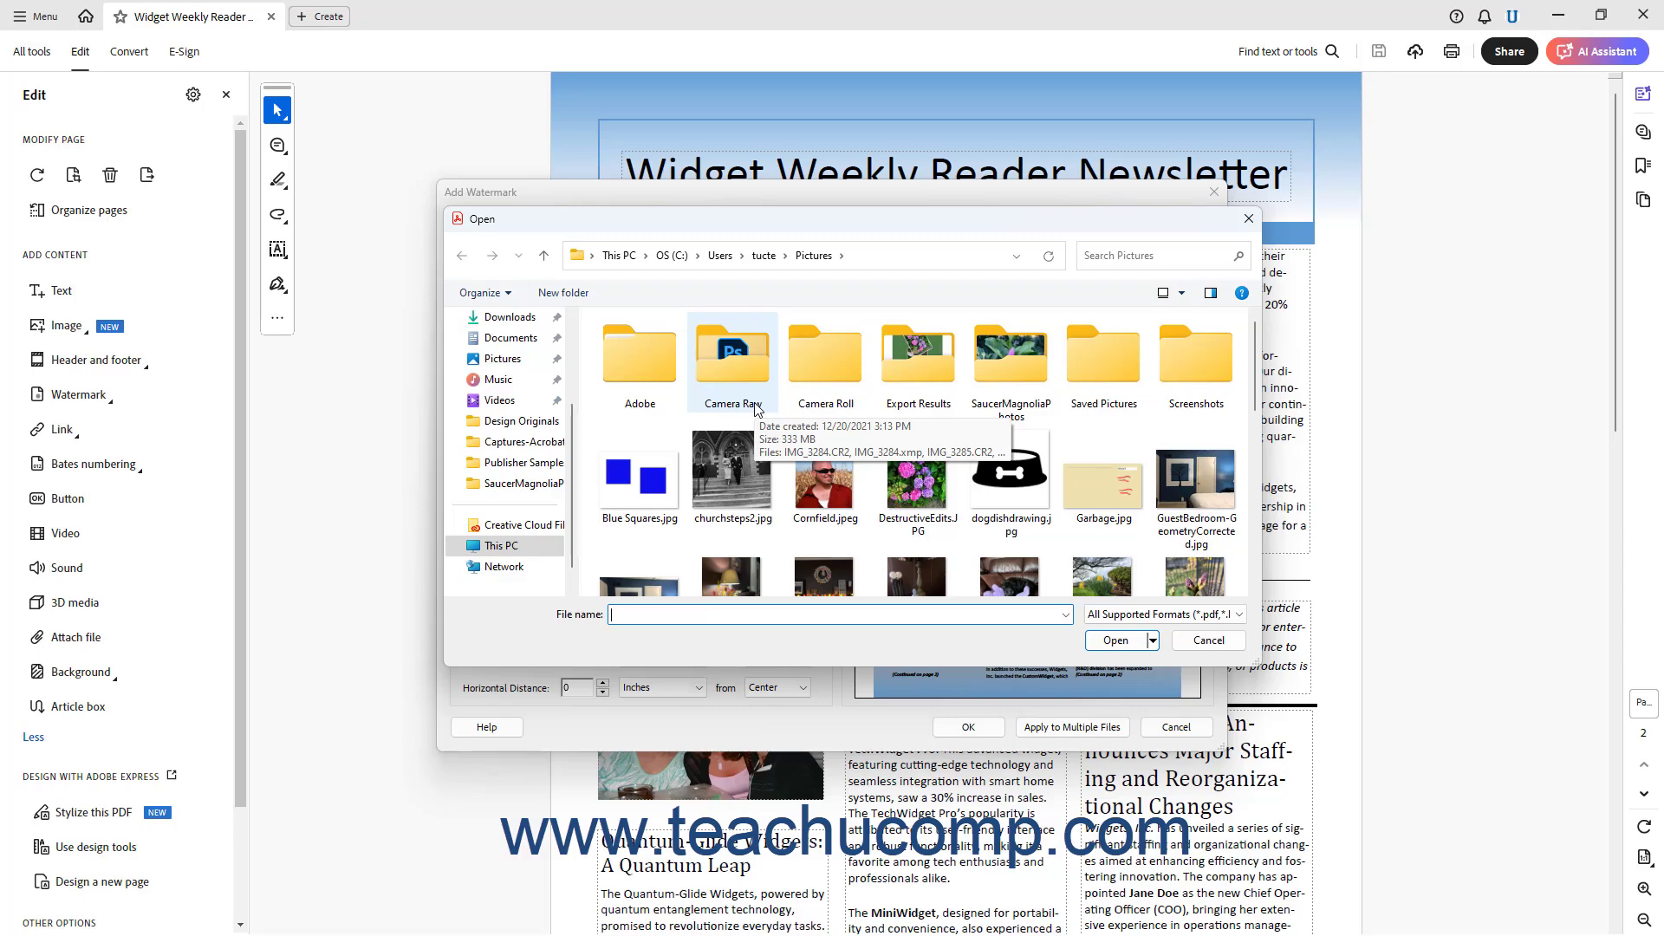
scroll(941, 490, down, 10)
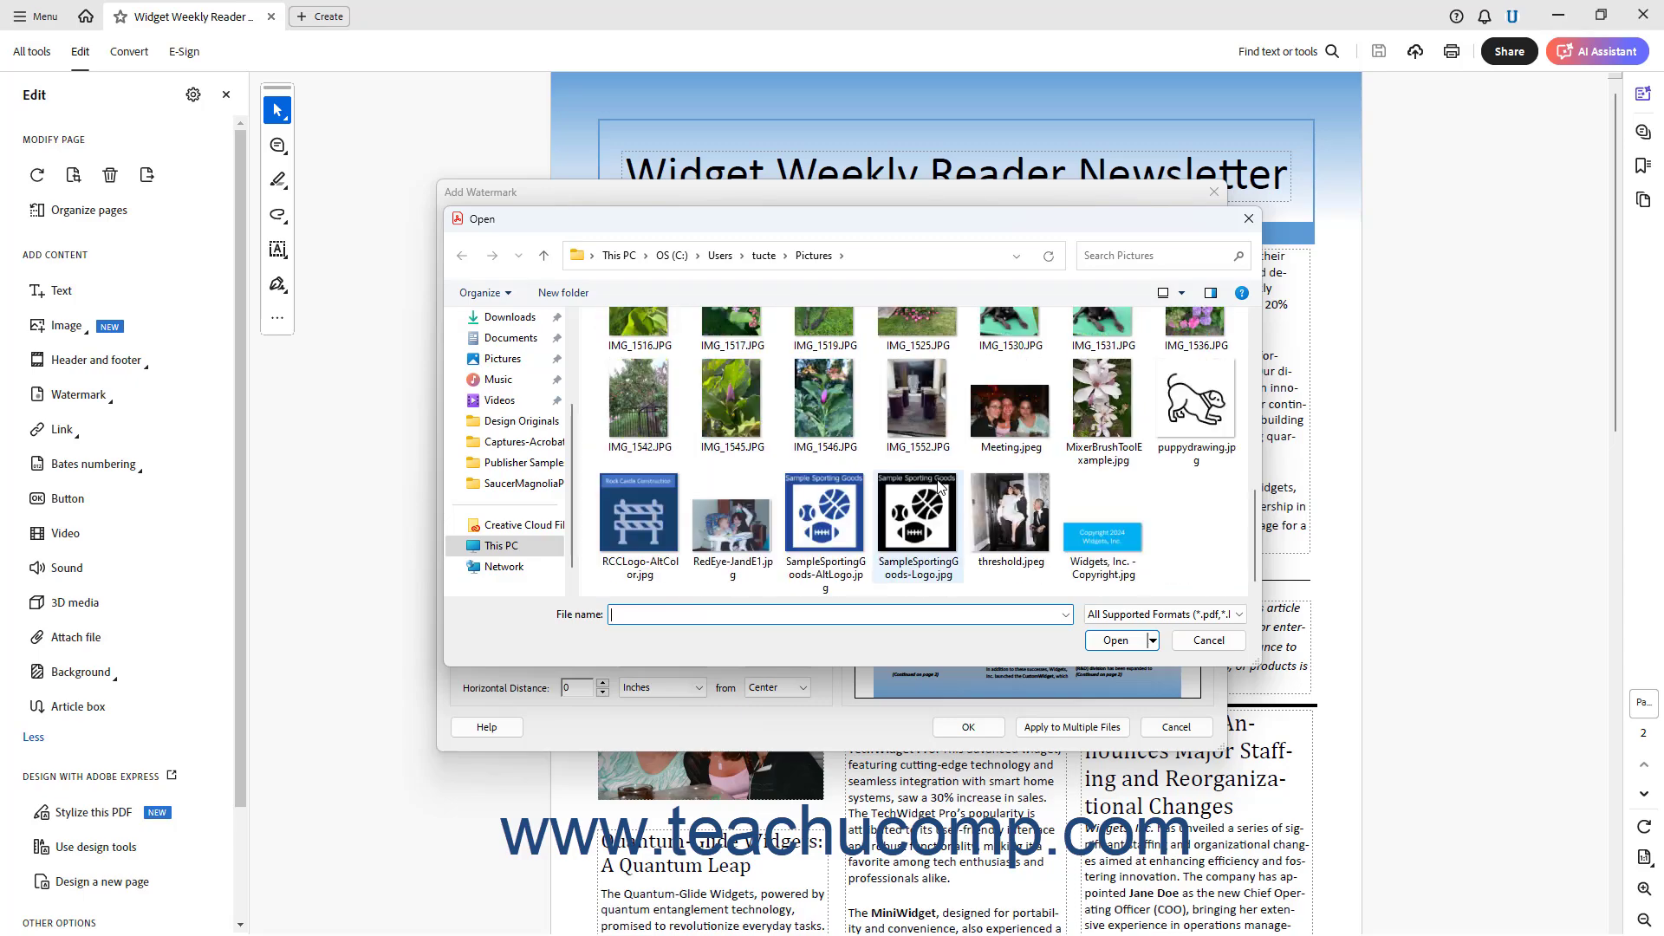
click(1099, 537)
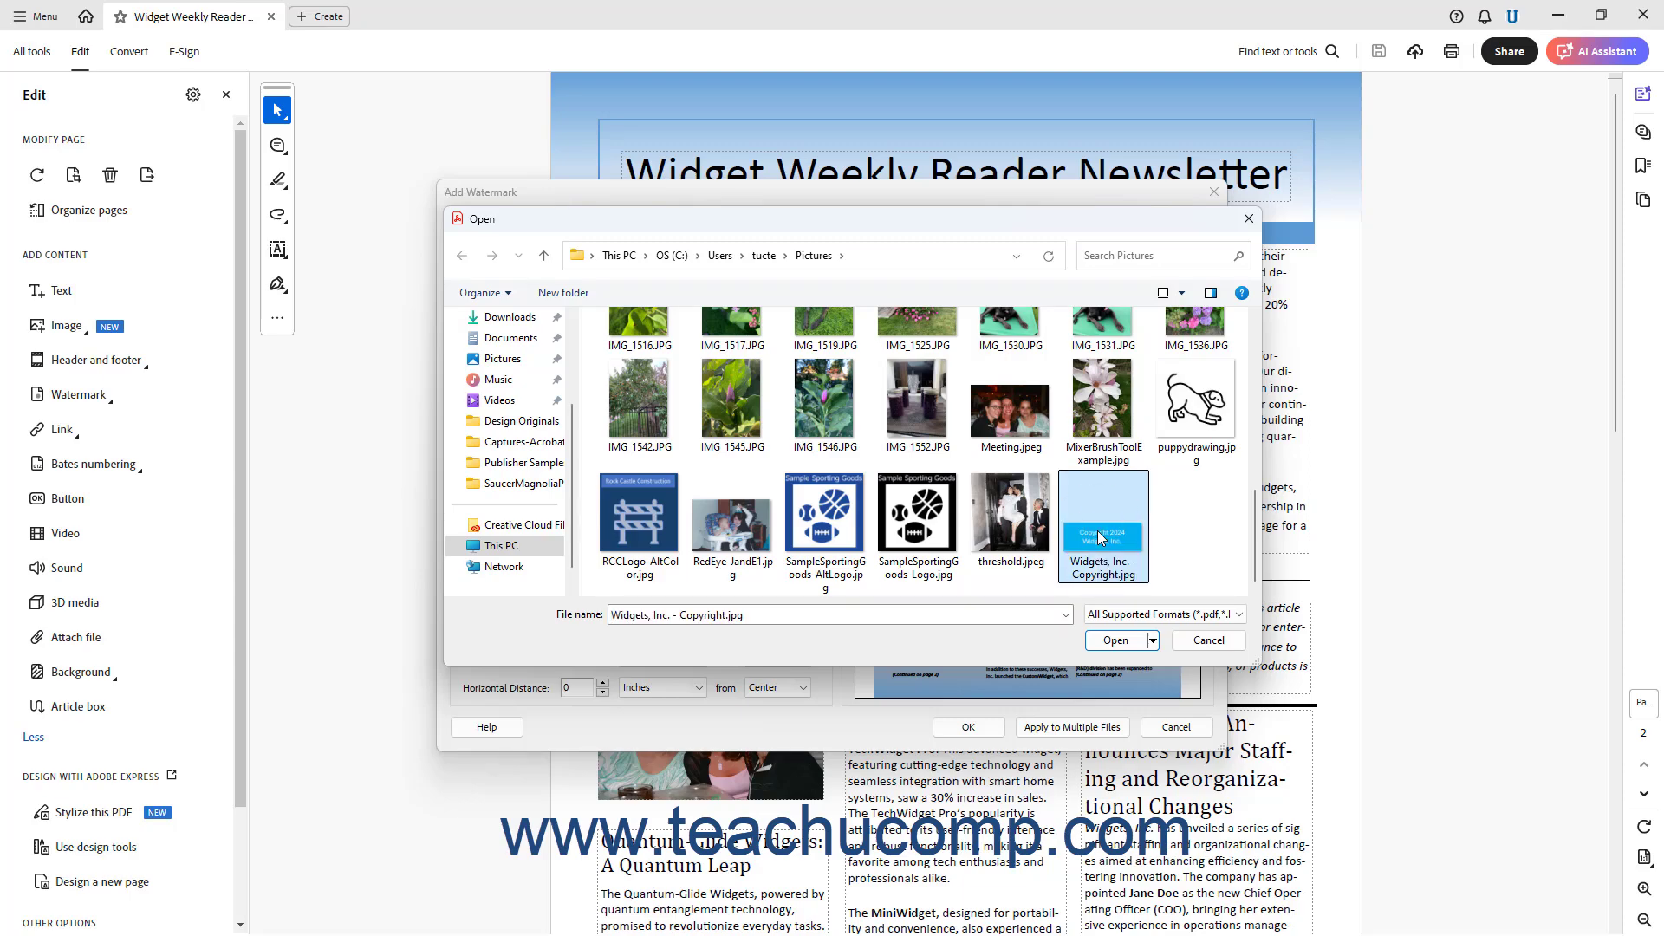
click(1110, 642)
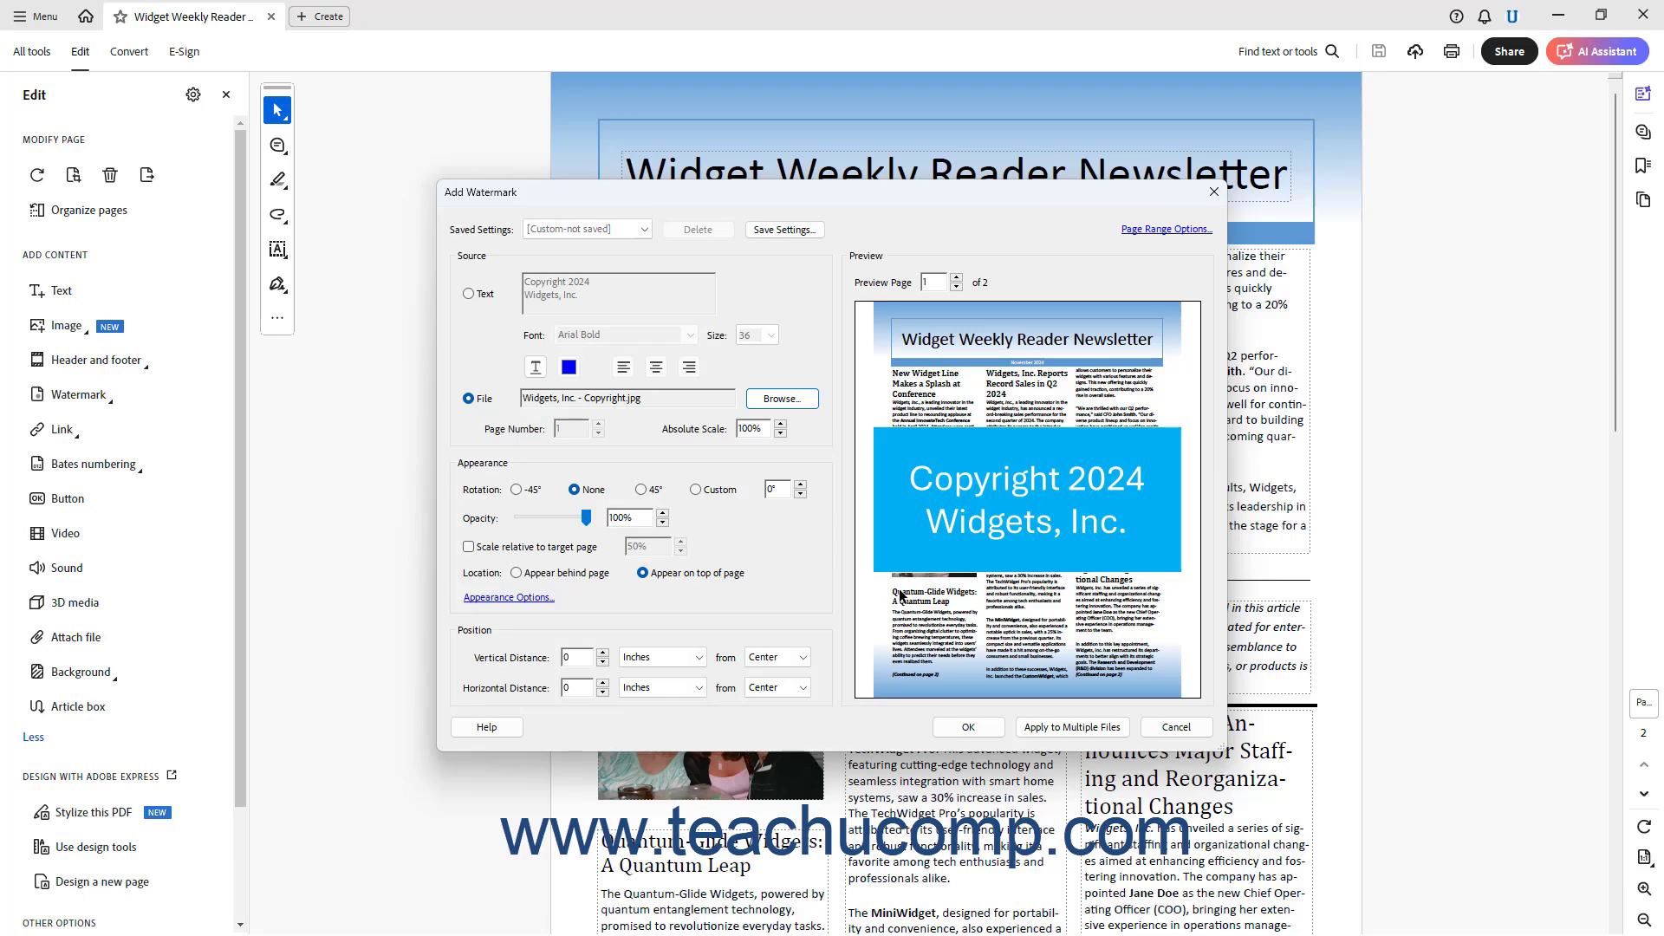
click(760, 428)
click(641, 490)
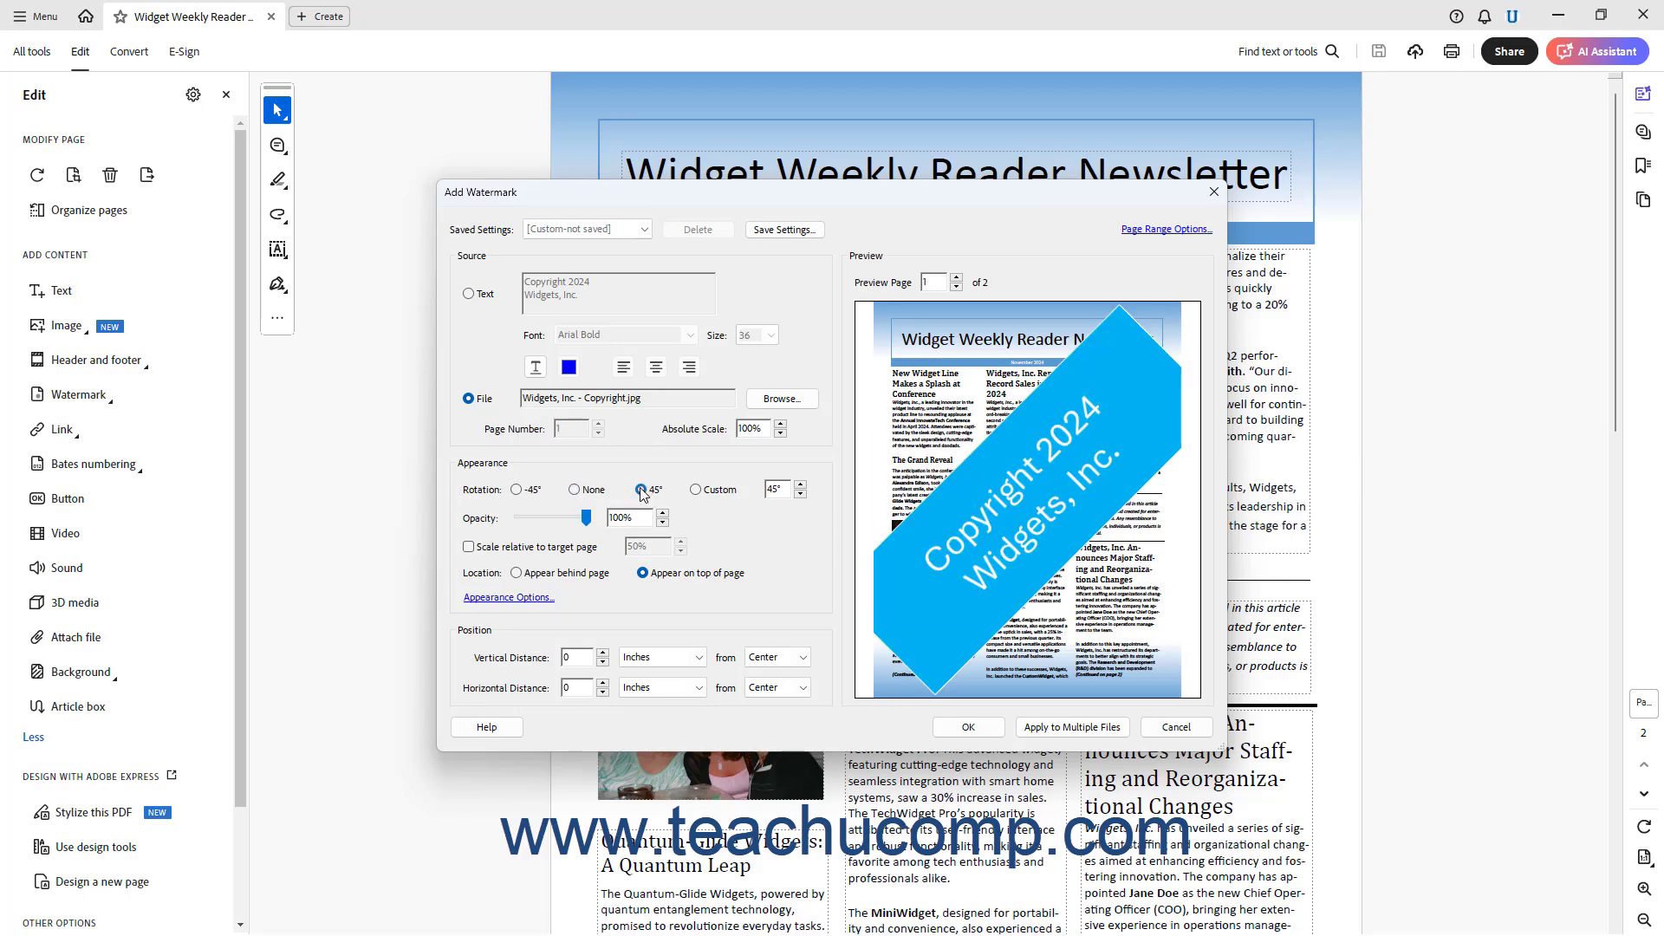
click(574, 491)
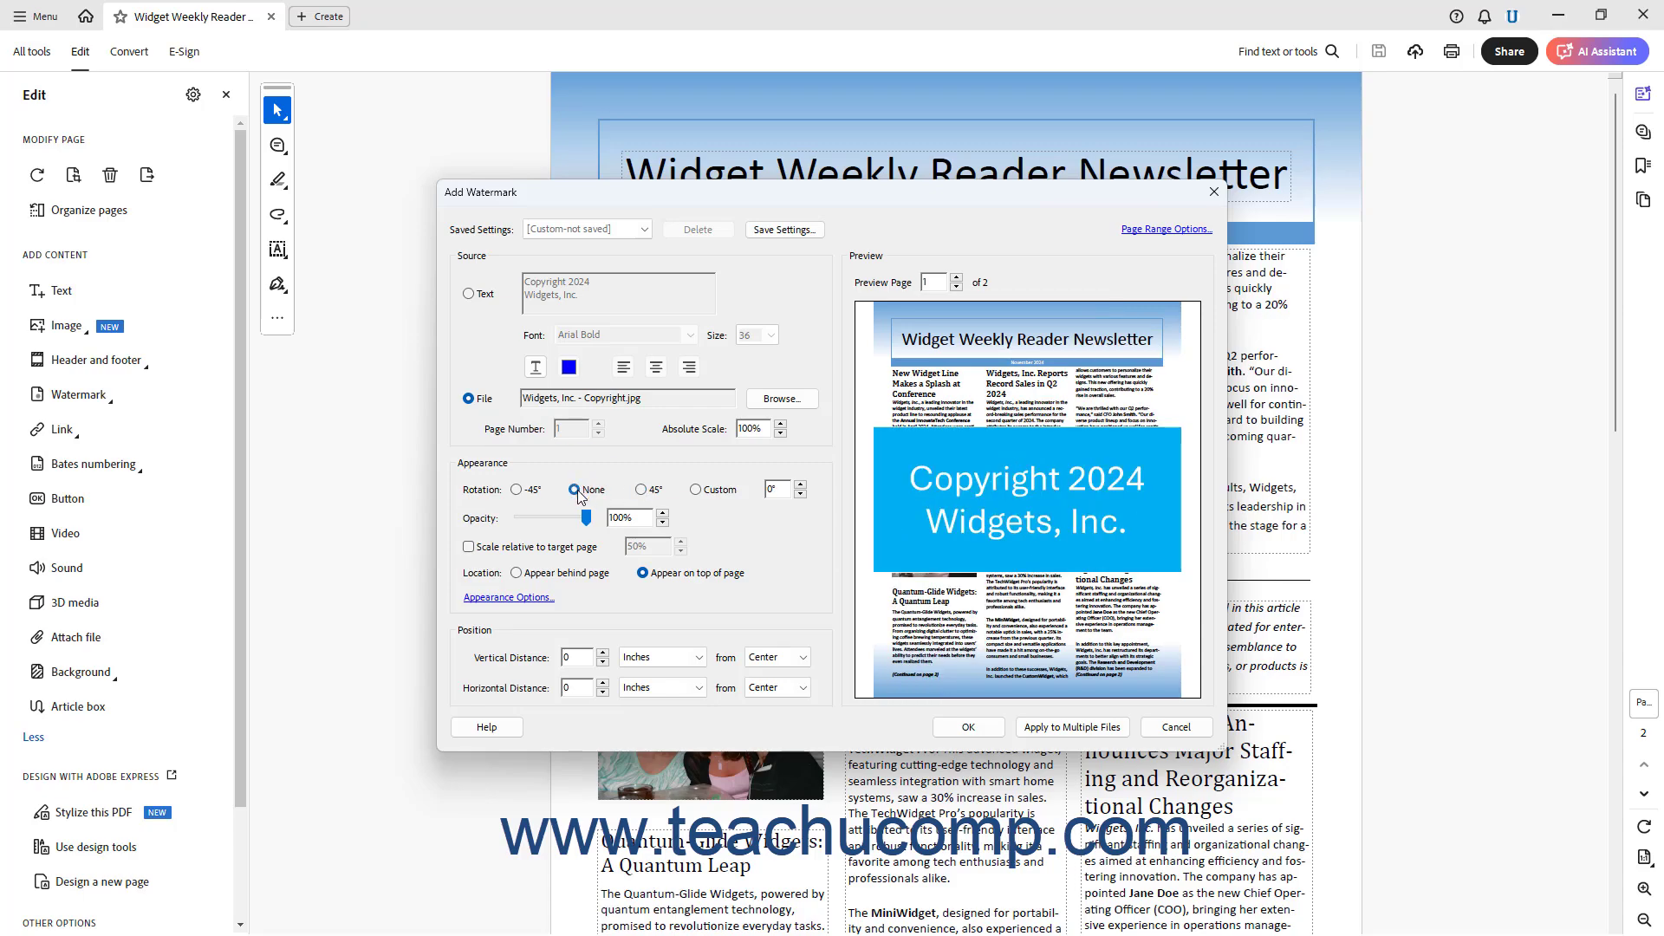
click(696, 491)
click(574, 491)
Set opacity to 25% and scale to 50% of the target page, keeping it on top.
drag(588, 525, 544, 527)
click(662, 524)
click(662, 523)
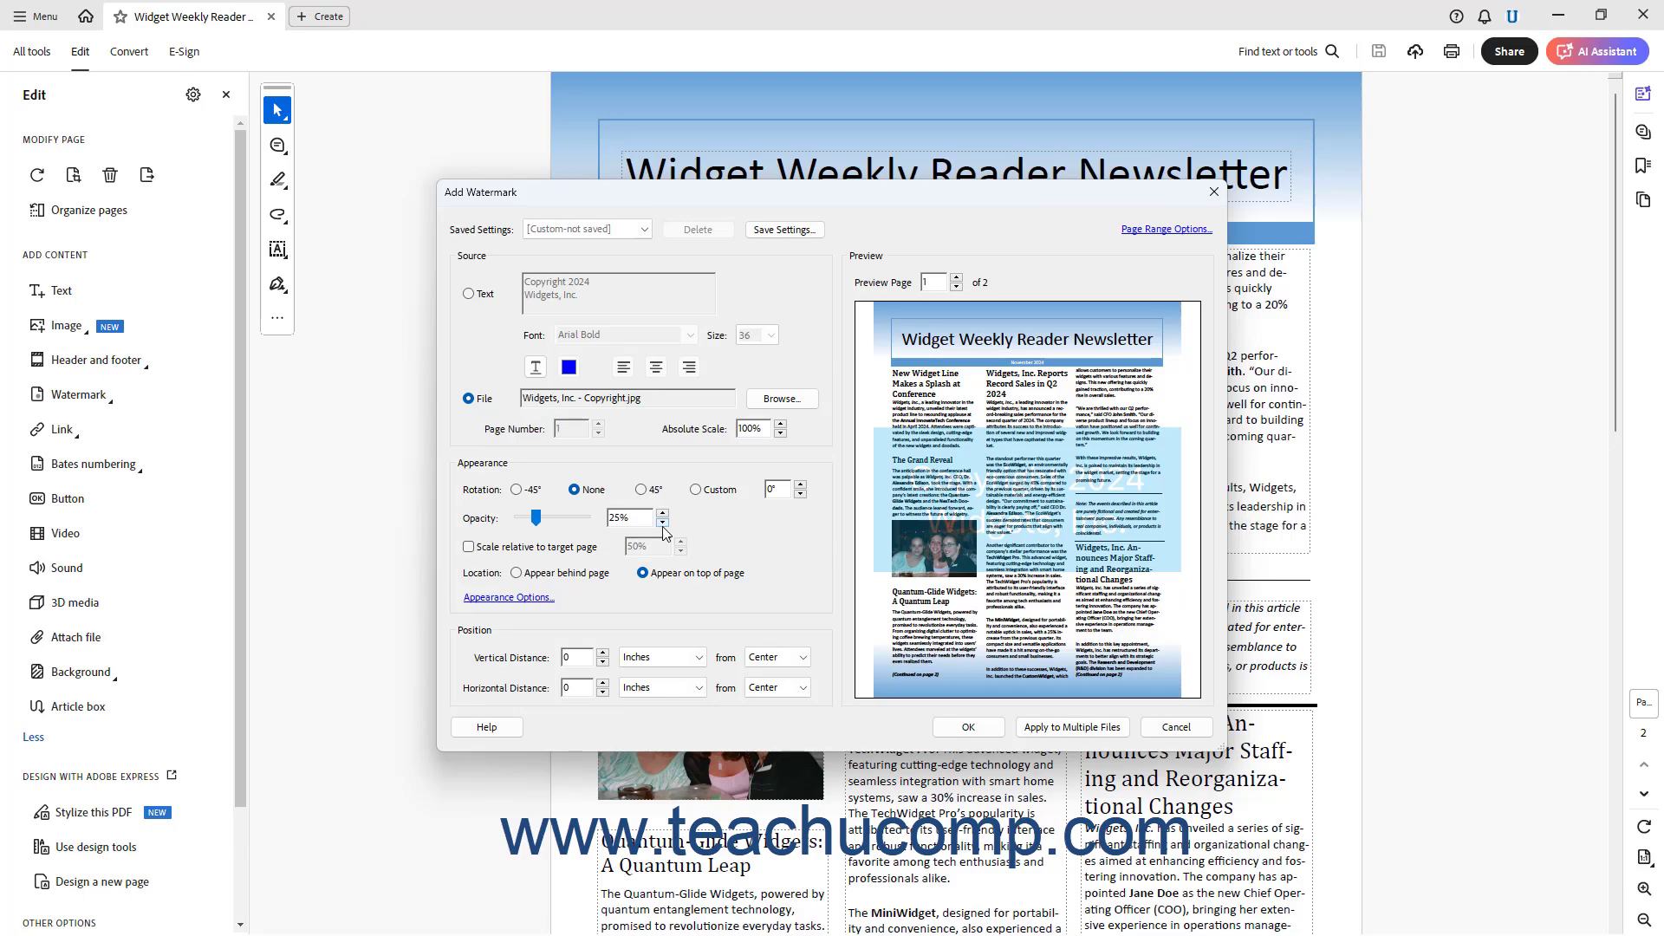
click(470, 548)
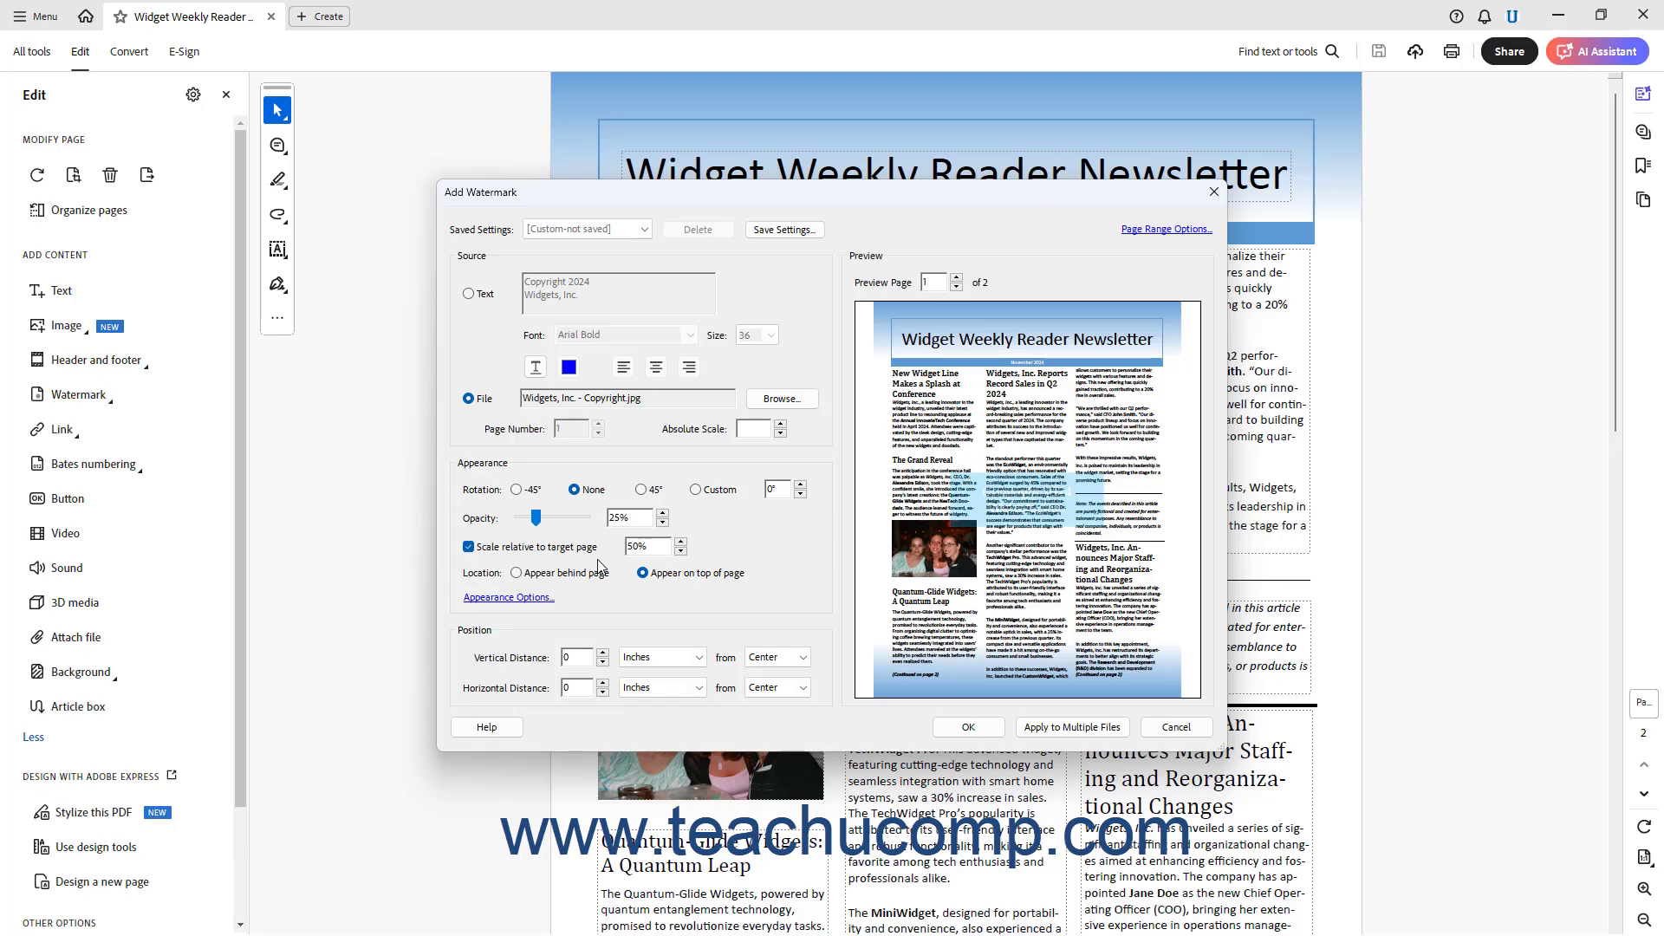
click(530, 573)
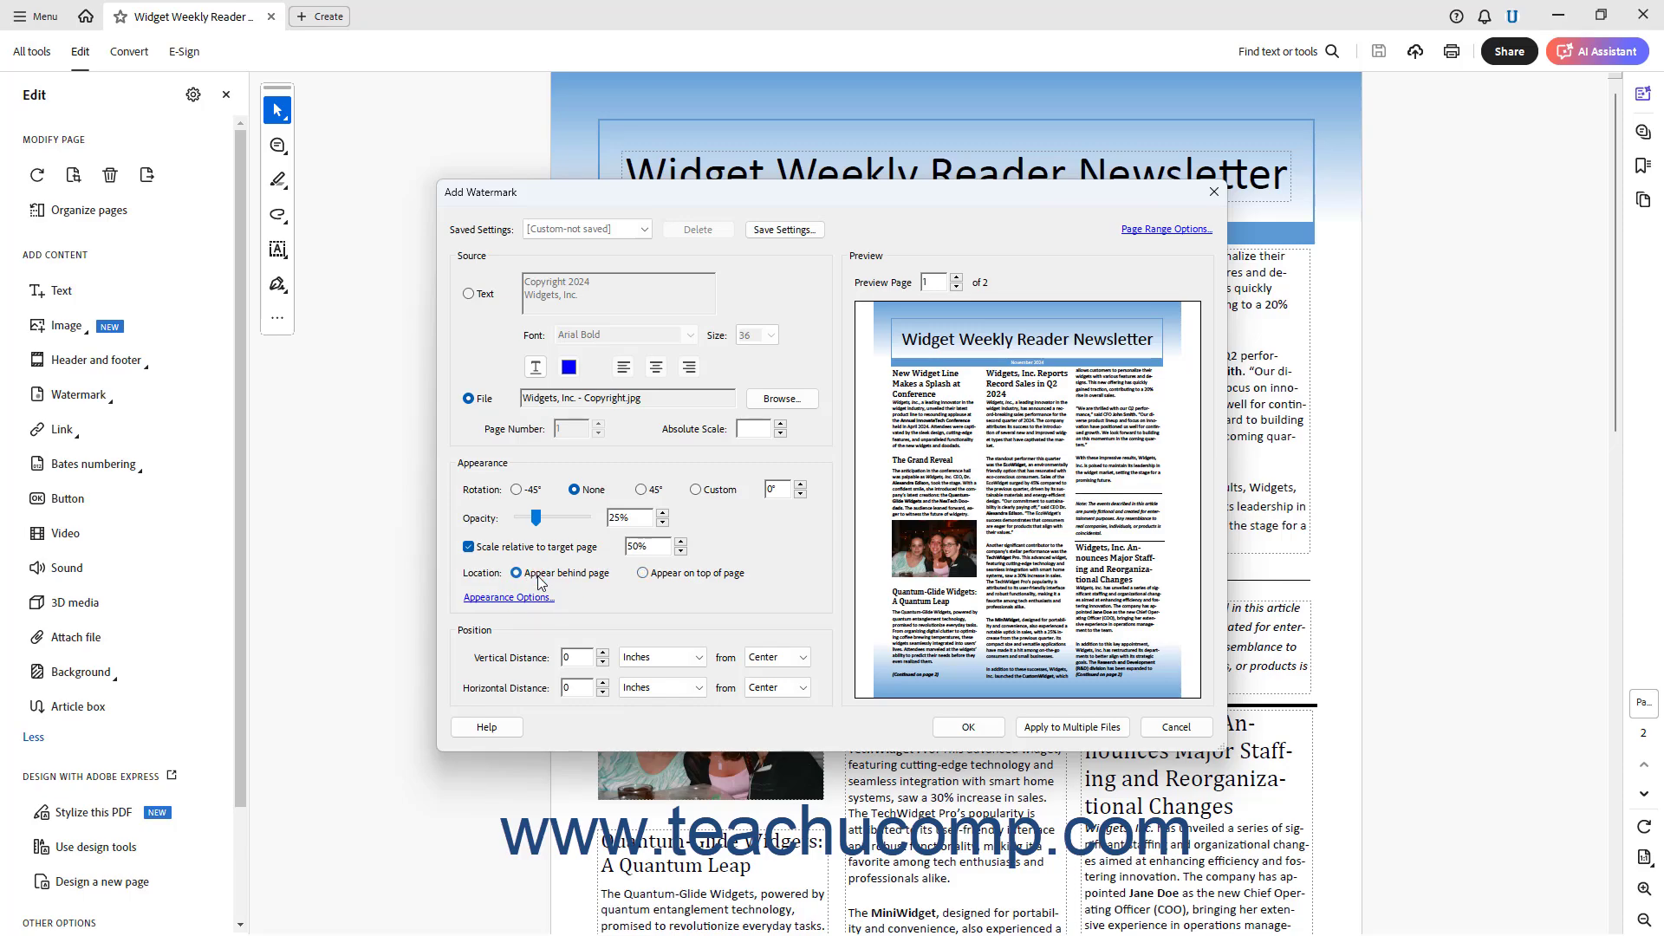
click(642, 574)
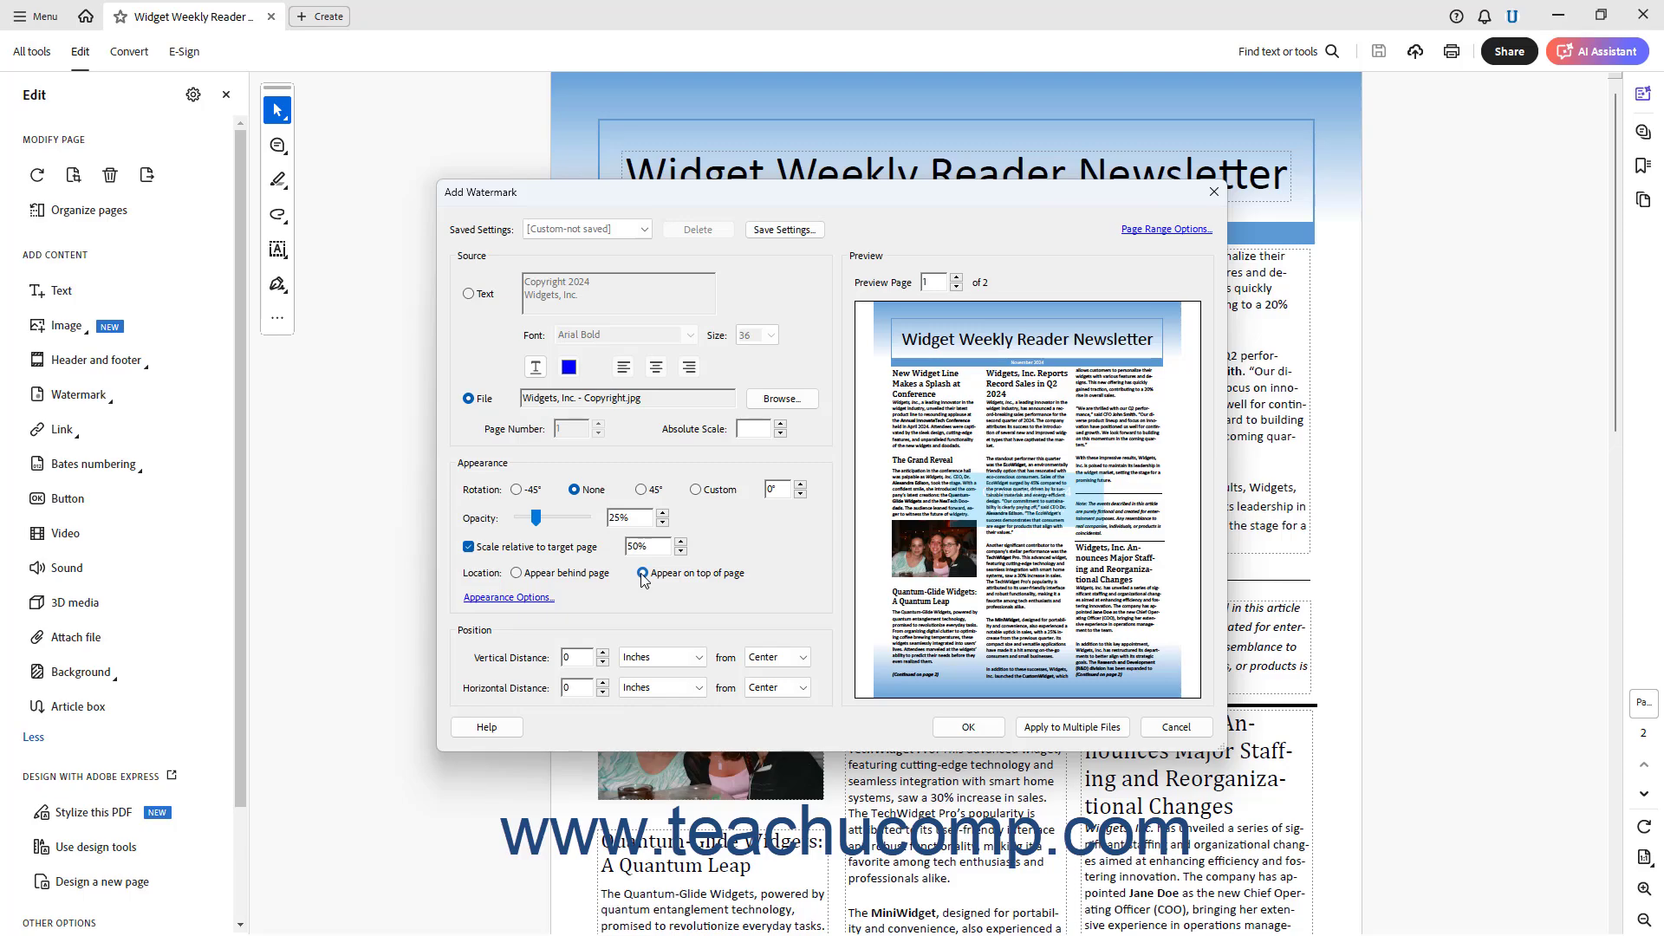
click(548, 599)
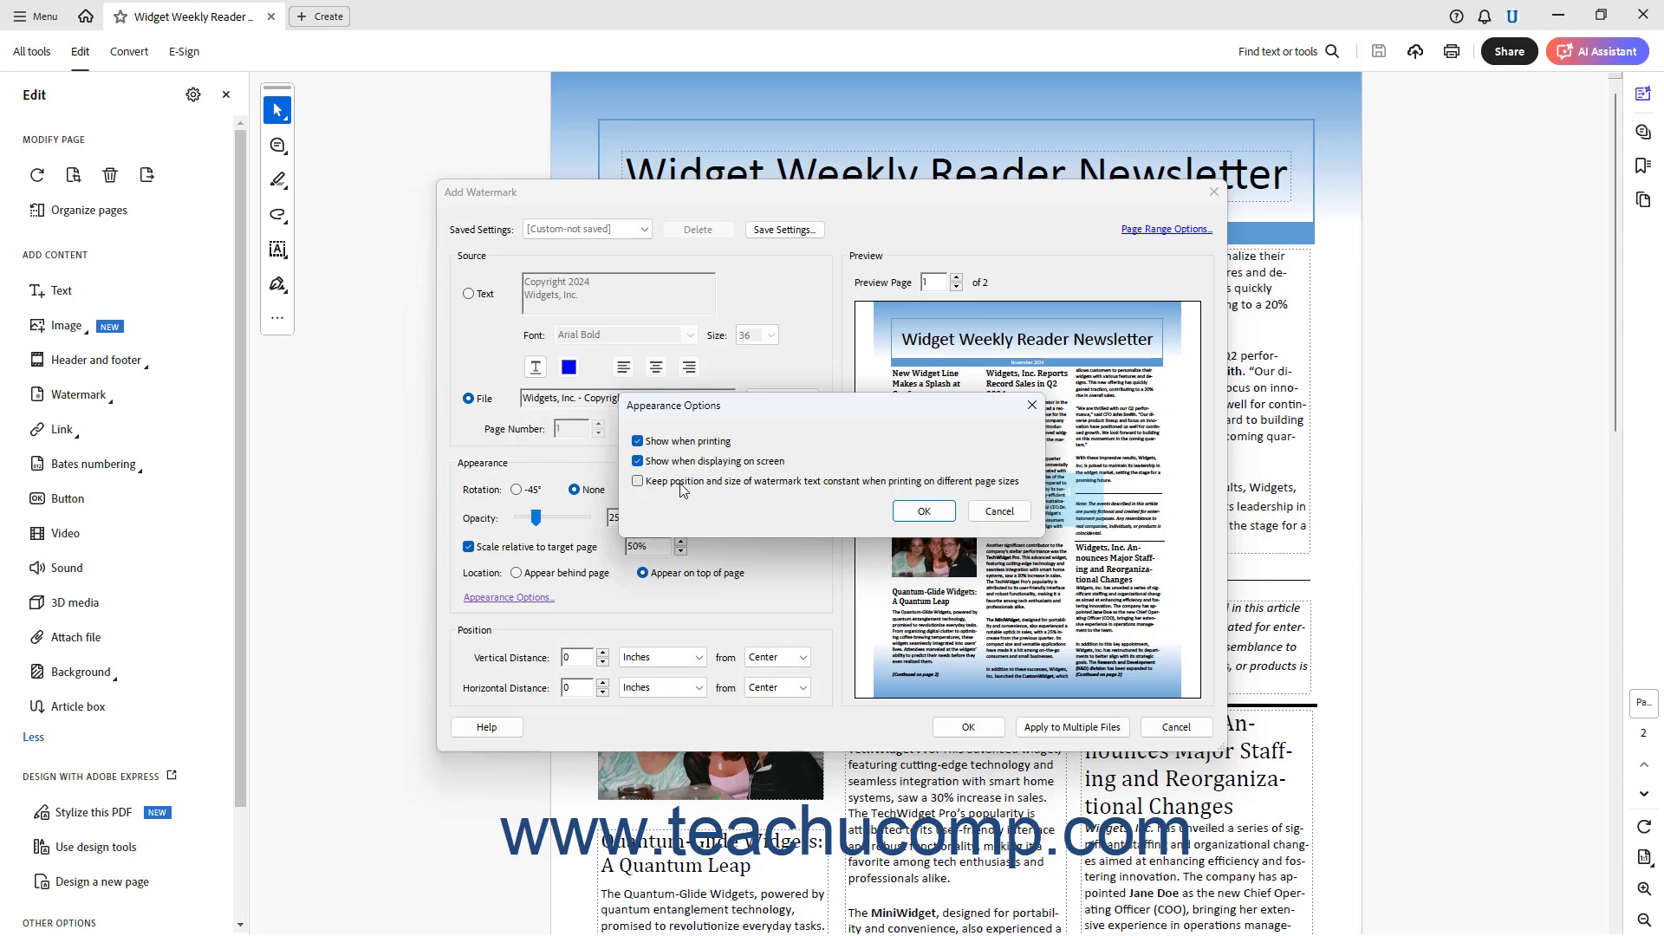
click(921, 512)
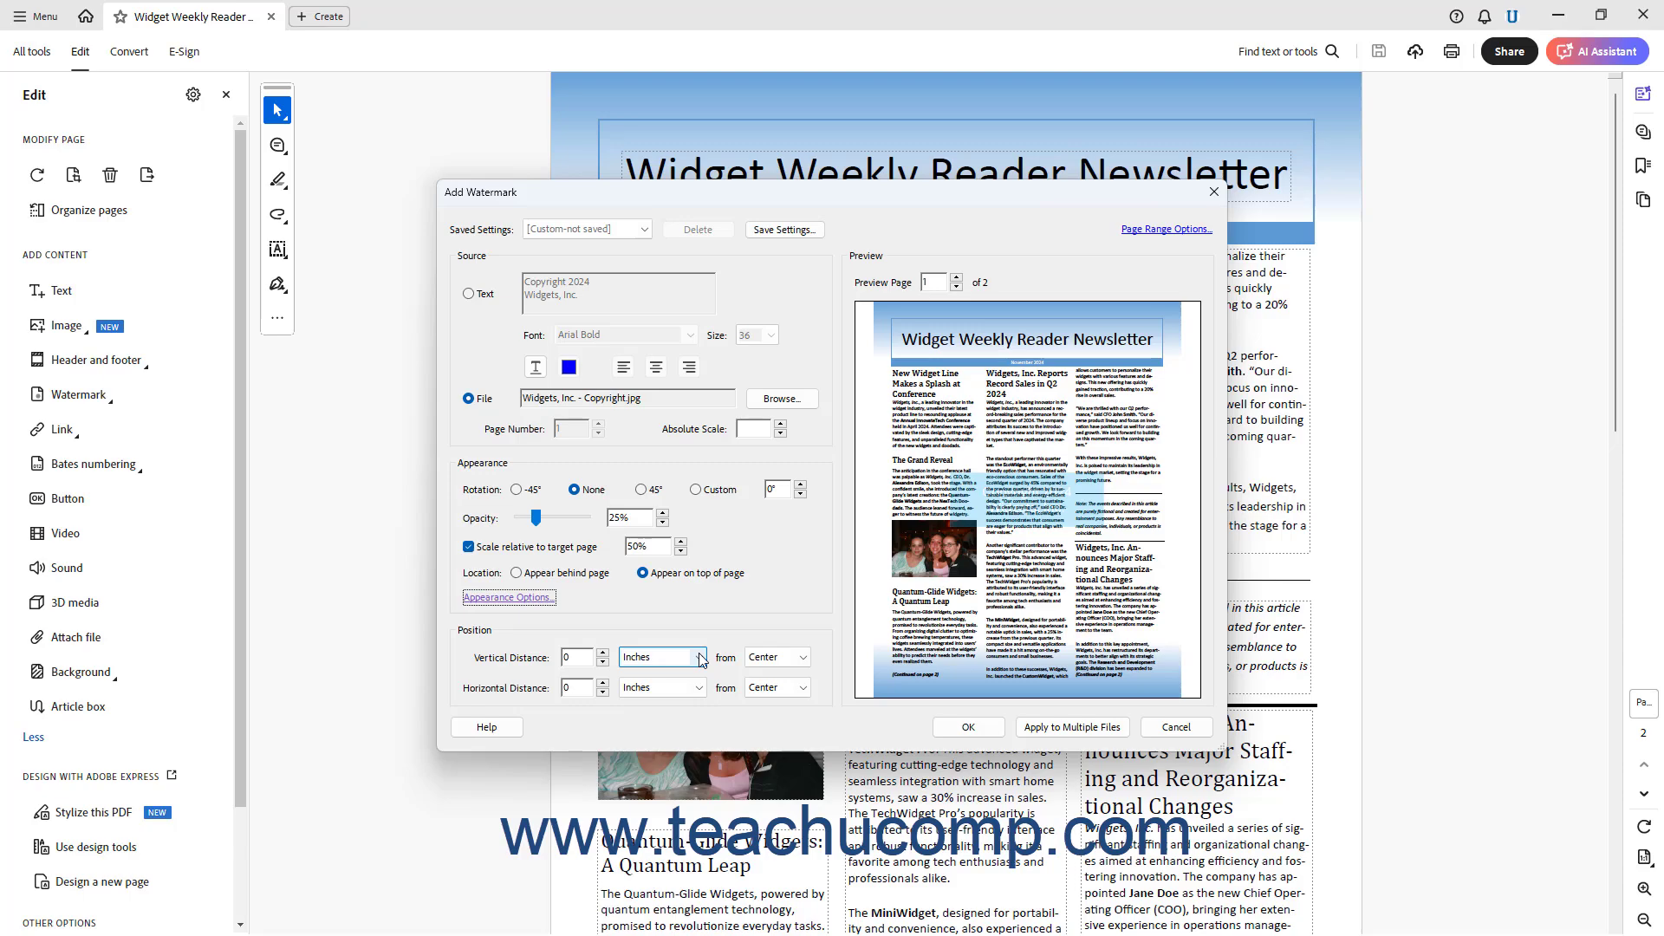
click(800, 659)
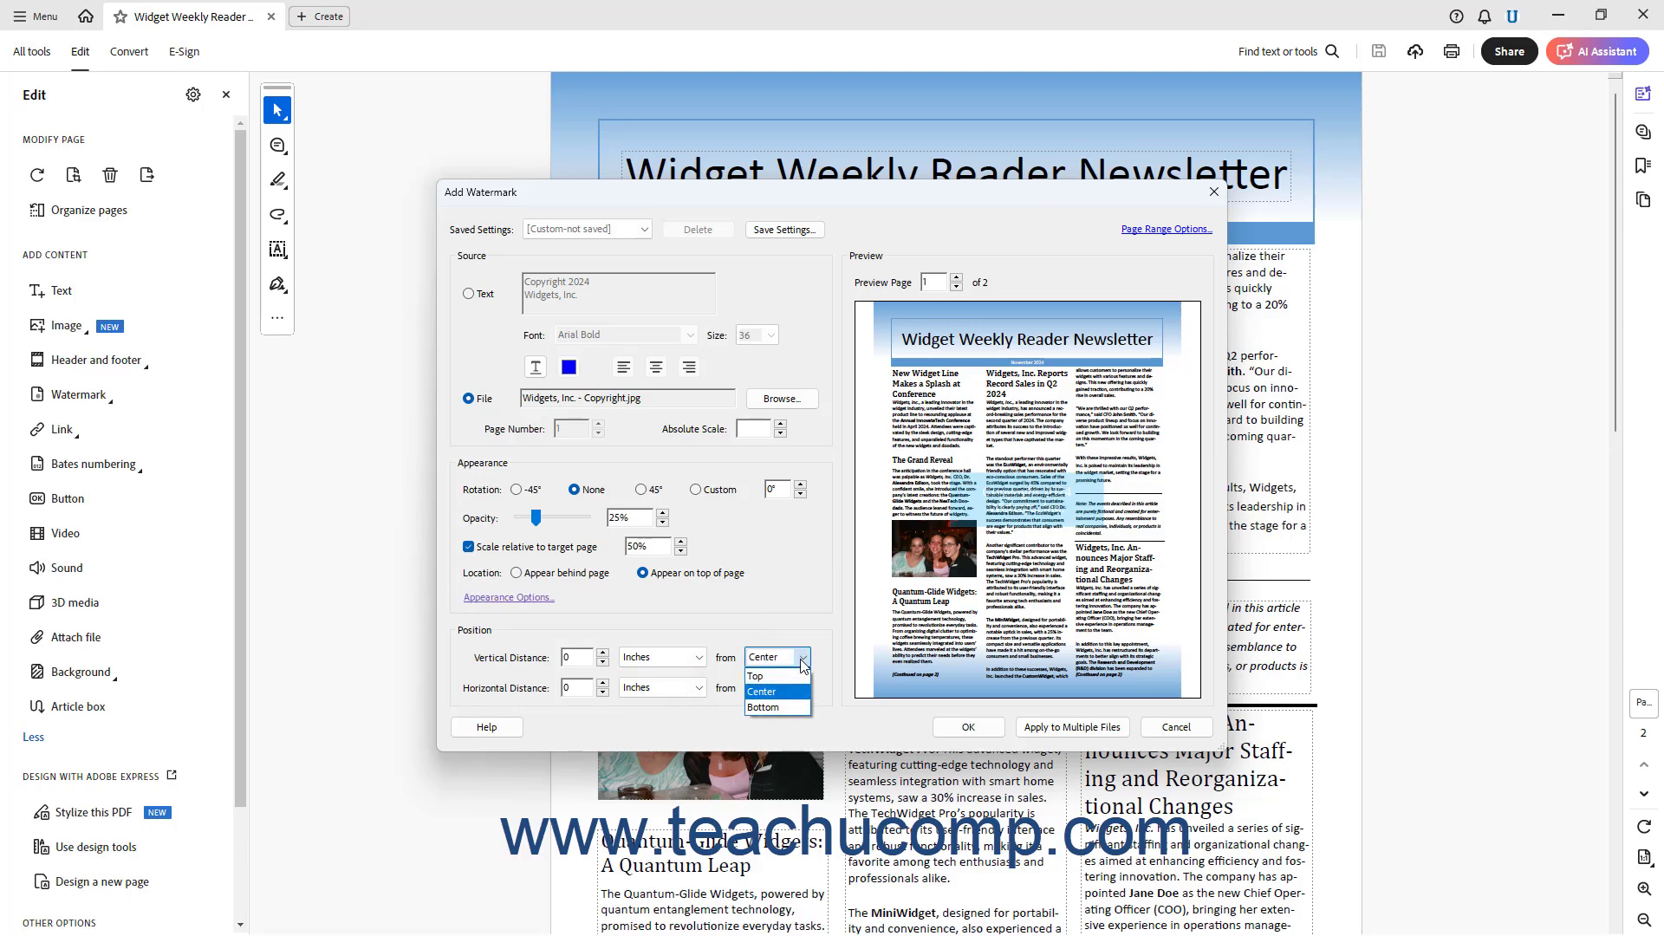
click(802, 663)
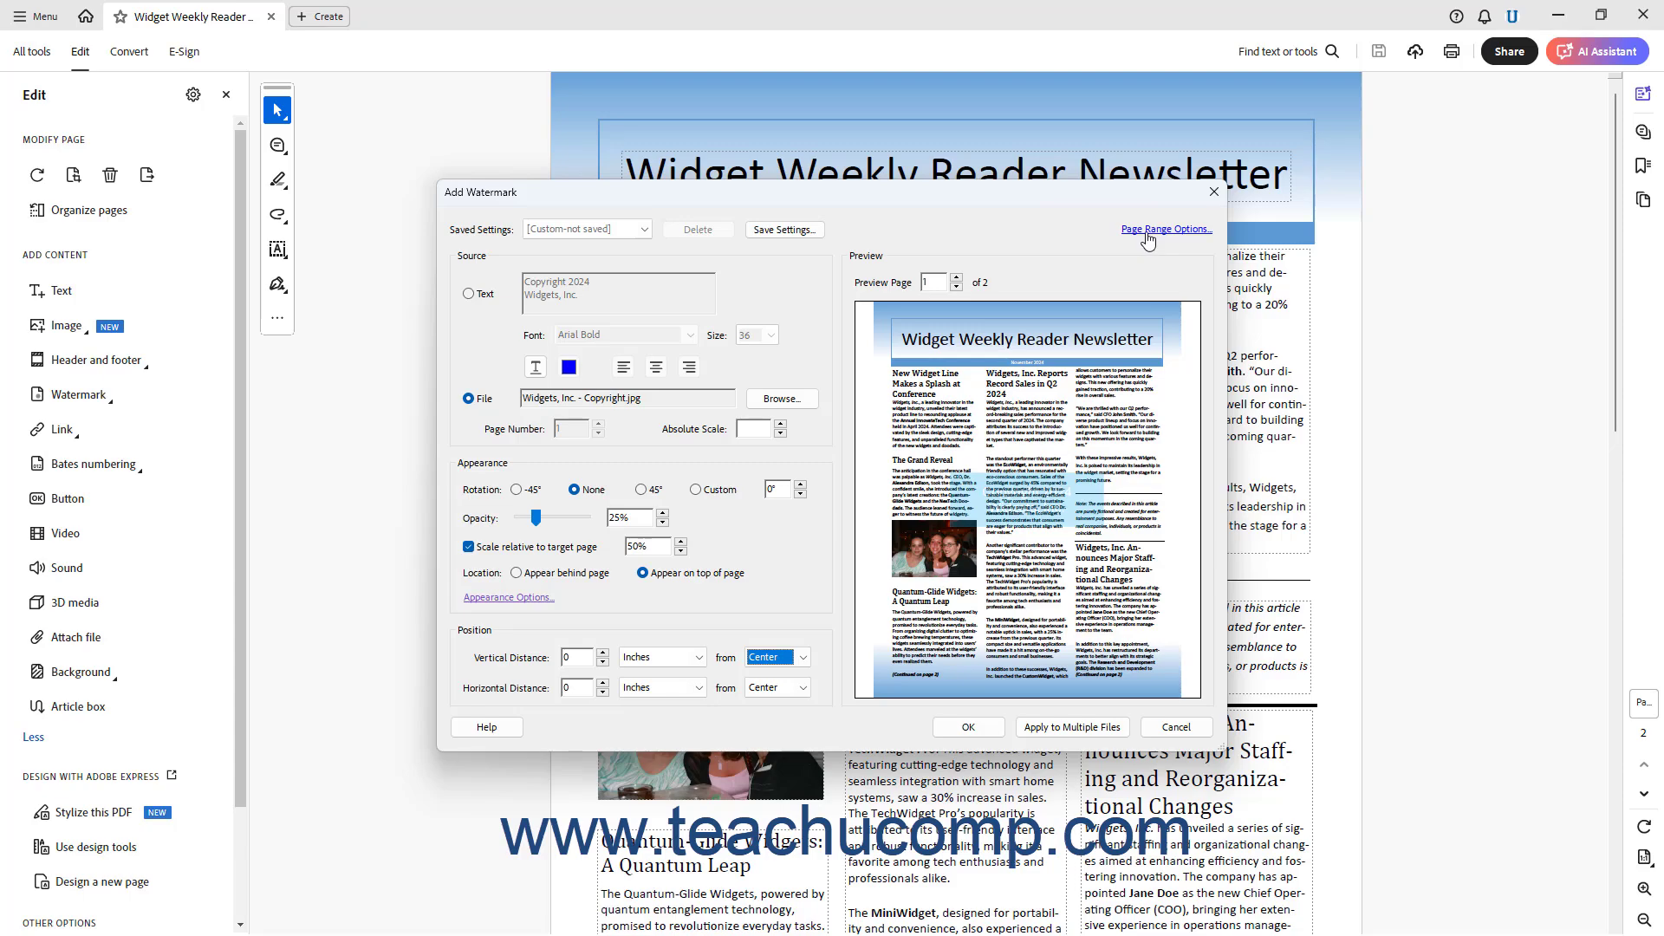
Set Page Range Options to All Pages with Subset 'All pages in range'.
click(1148, 230)
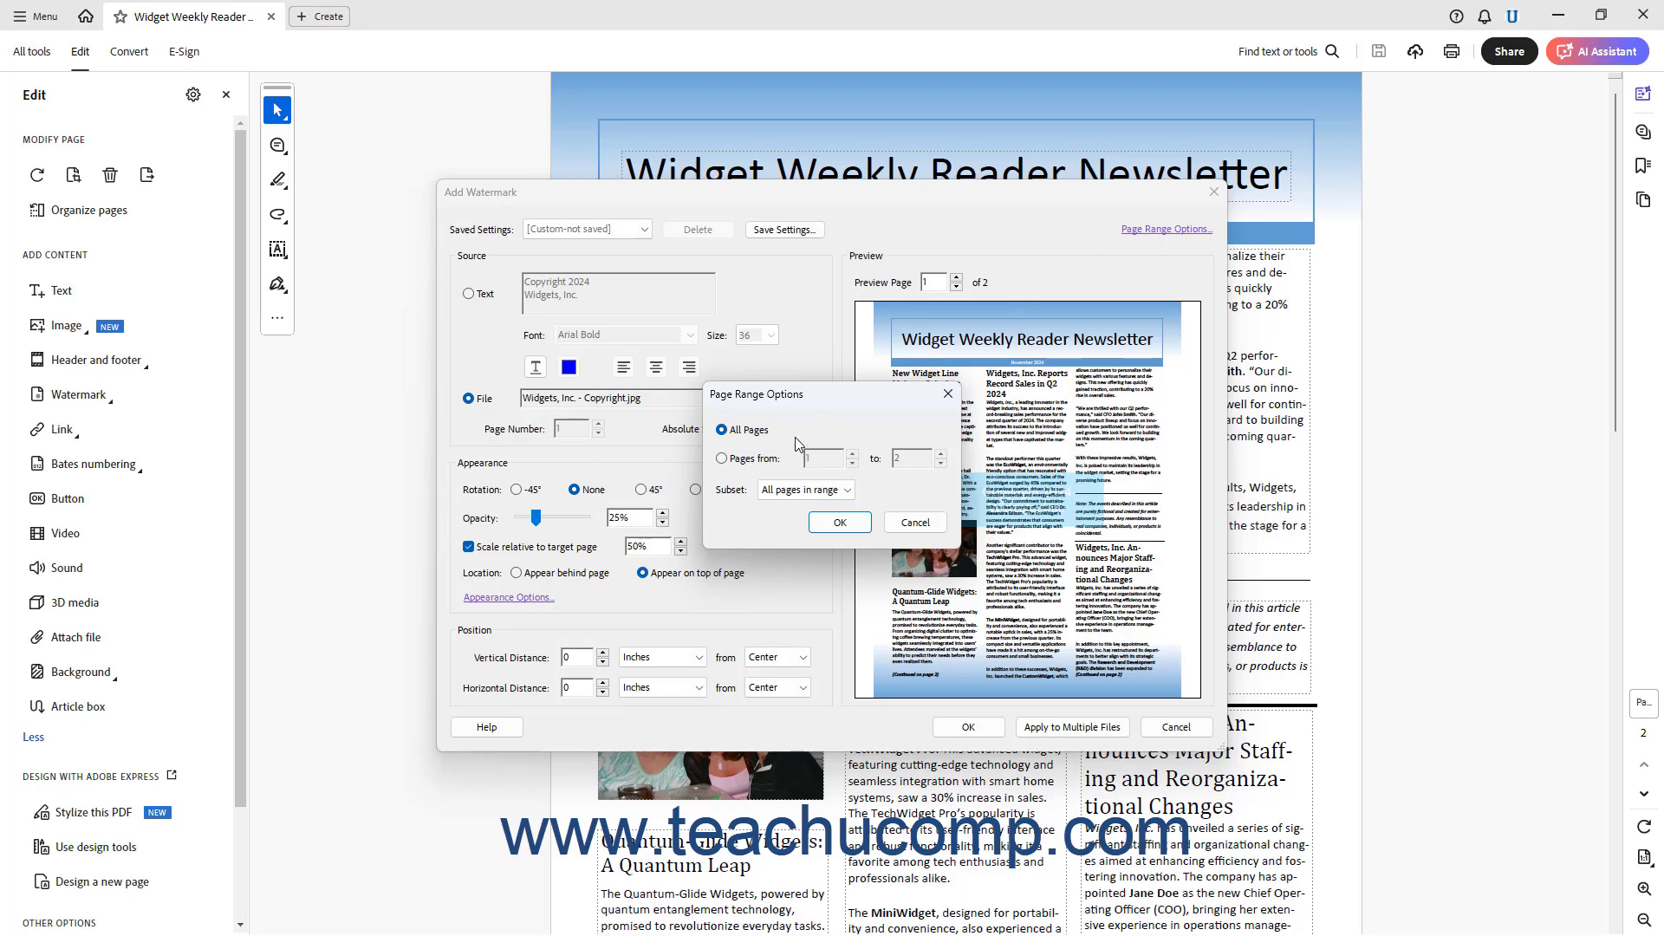
click(751, 460)
click(916, 454)
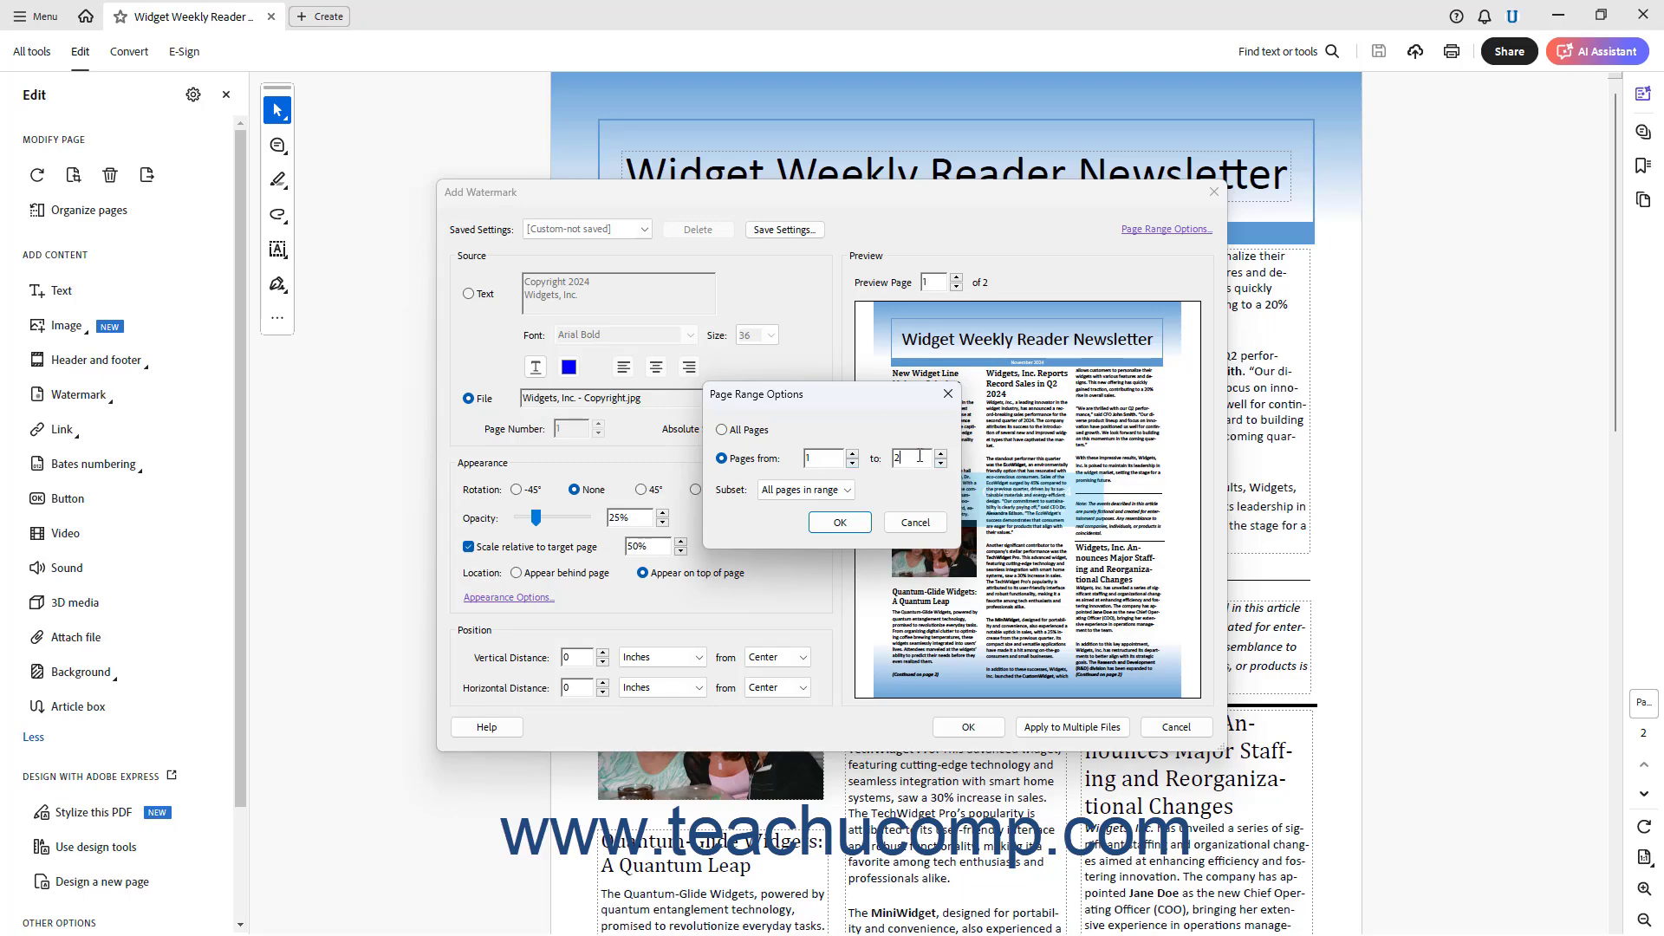
click(747, 441)
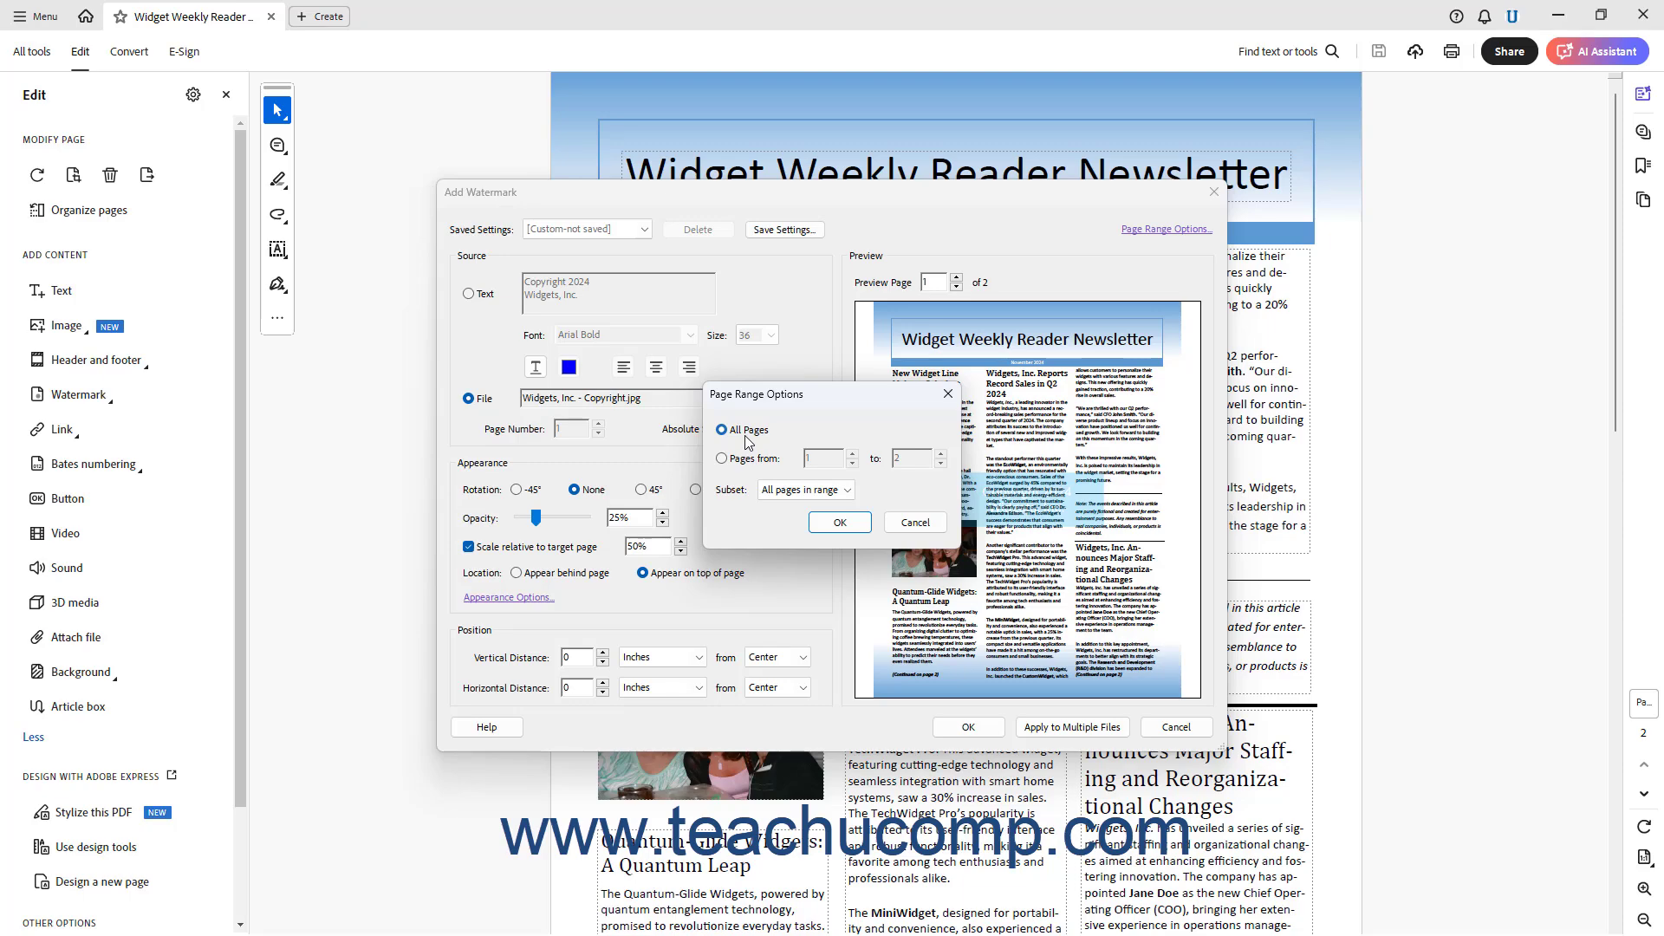
click(848, 490)
click(849, 491)
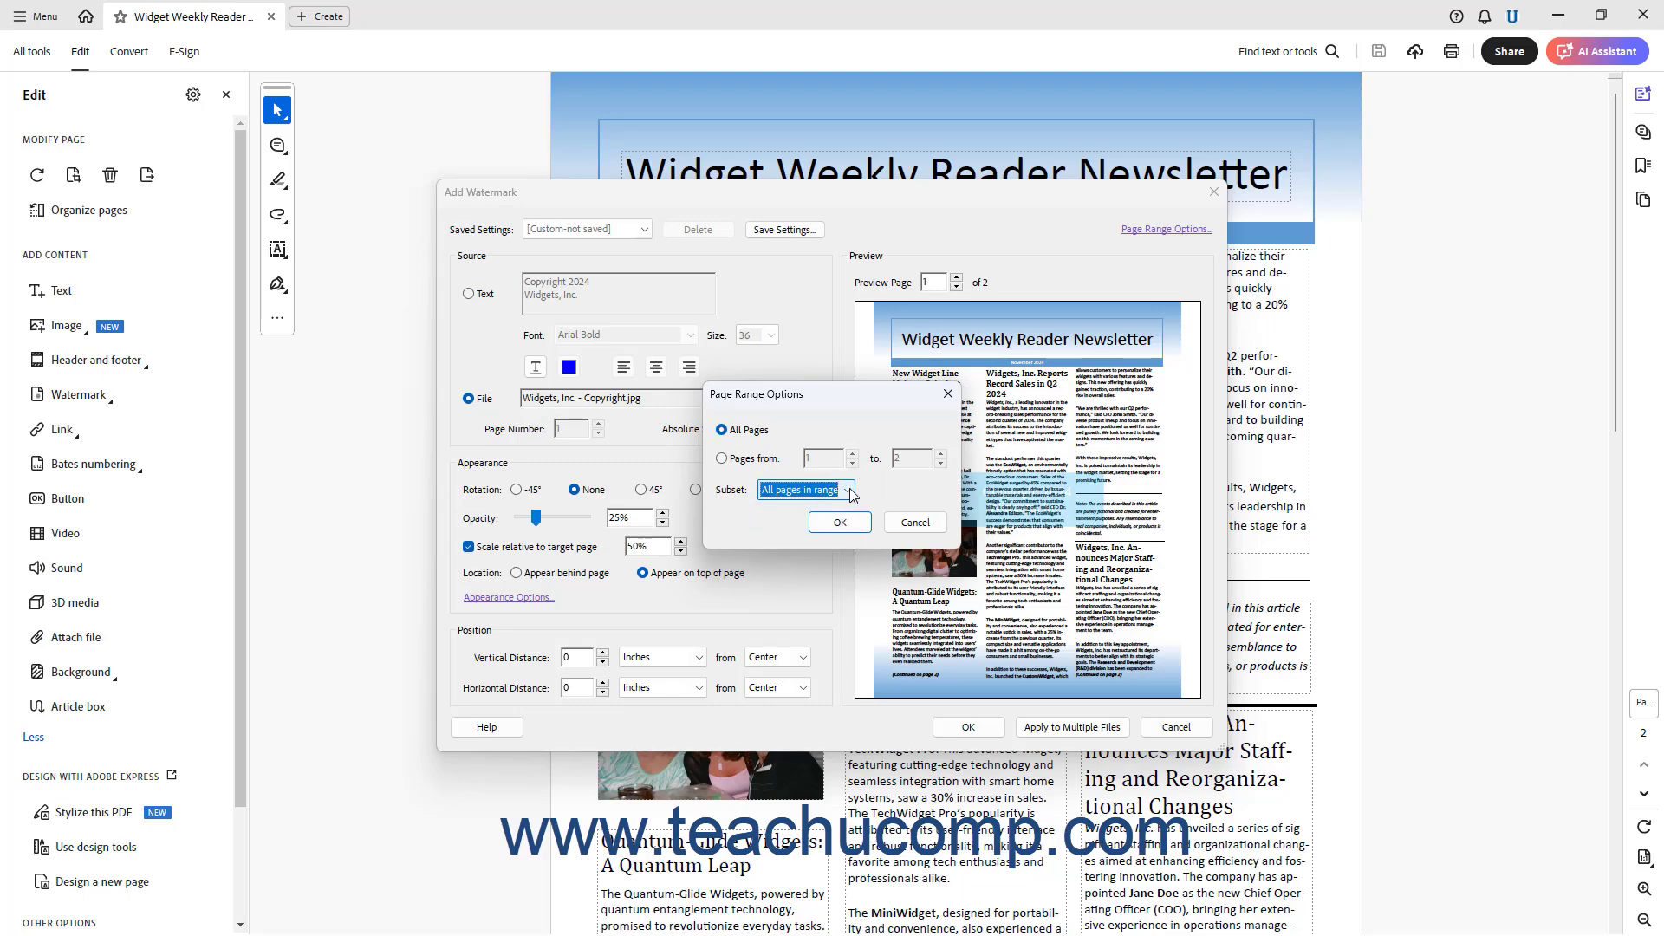
click(841, 524)
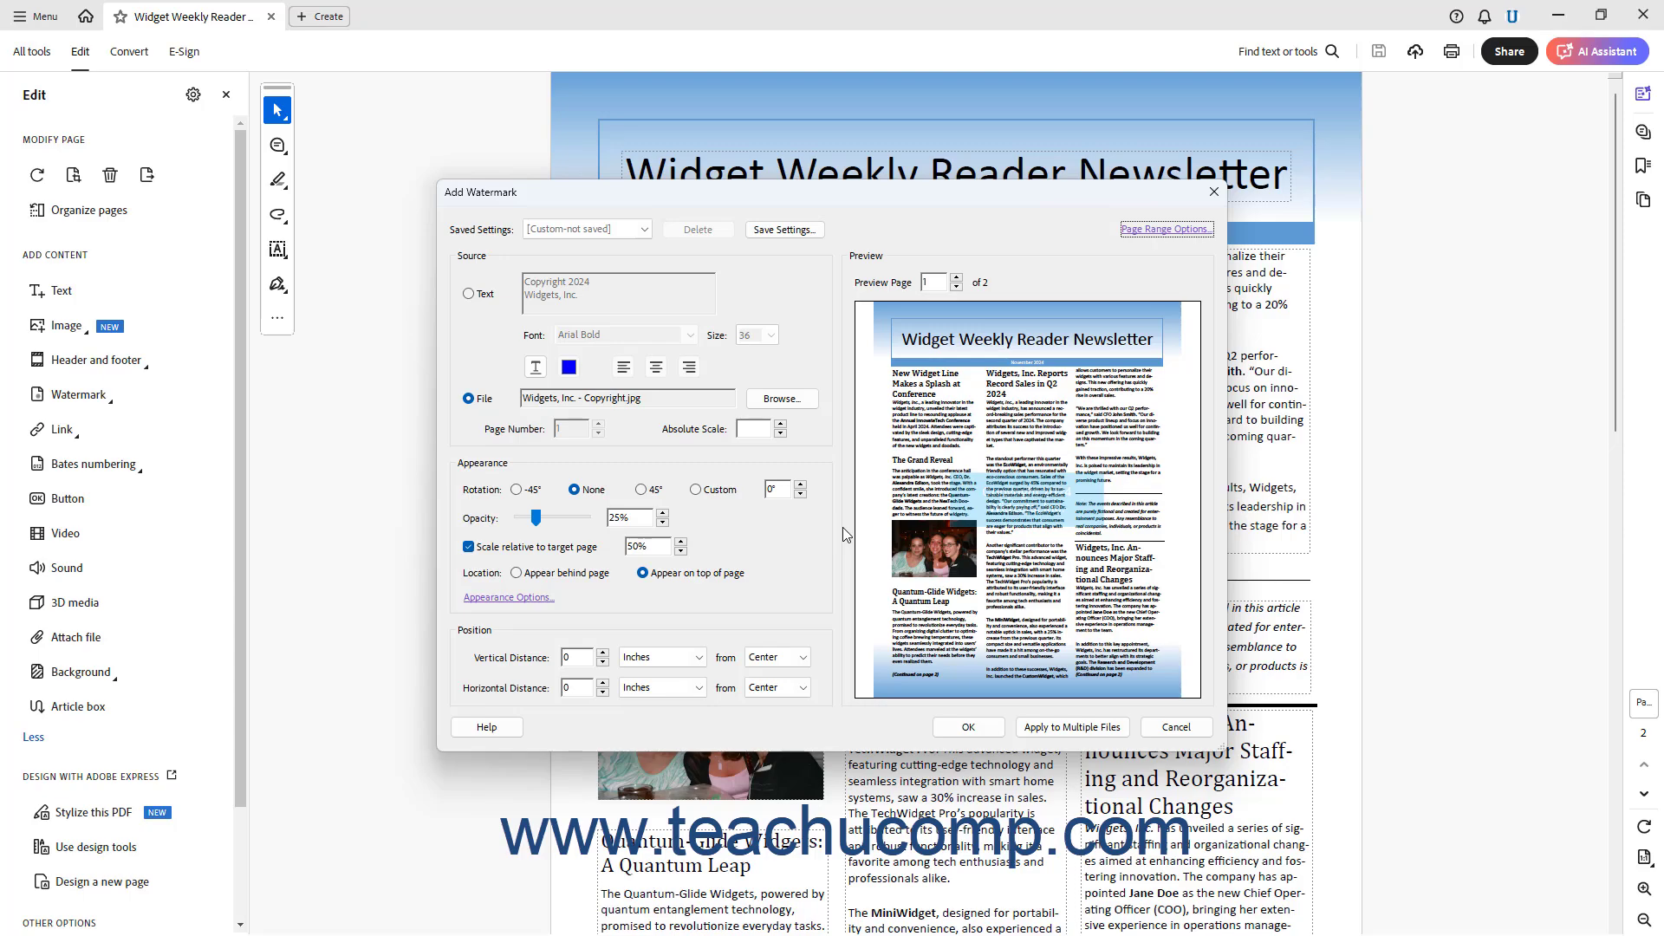
Store the current watermark settings as the preset 'Widgets, Inc - Copyright'.
click(778, 231)
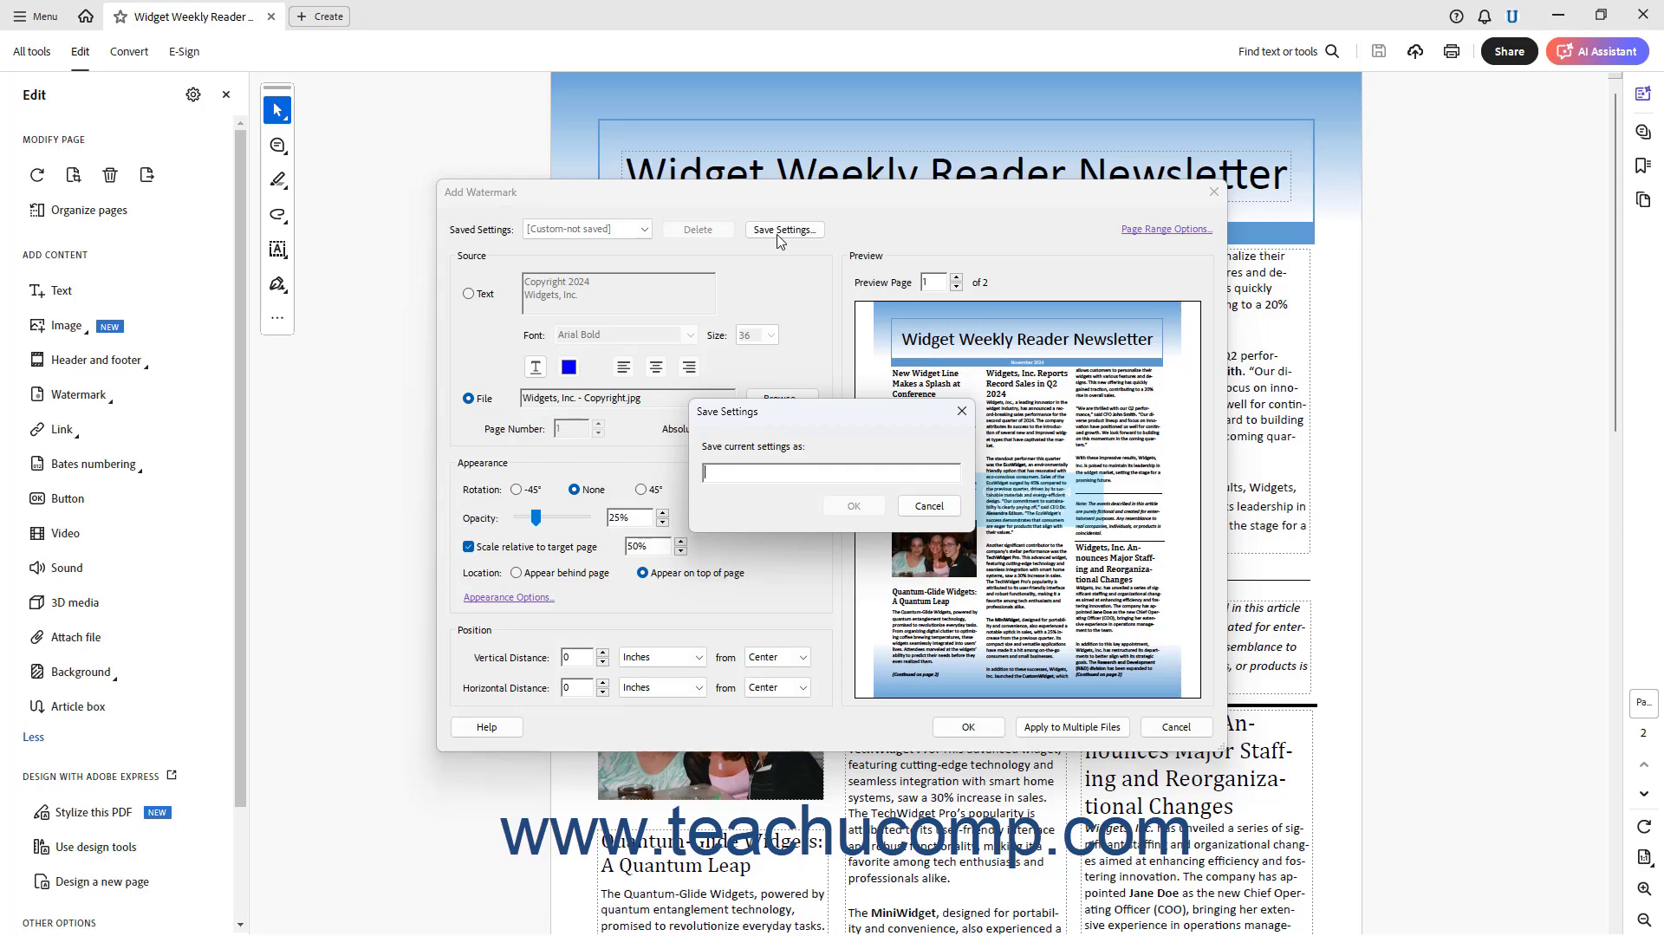
text(Widgets, Inc - Copyright)
click(854, 507)
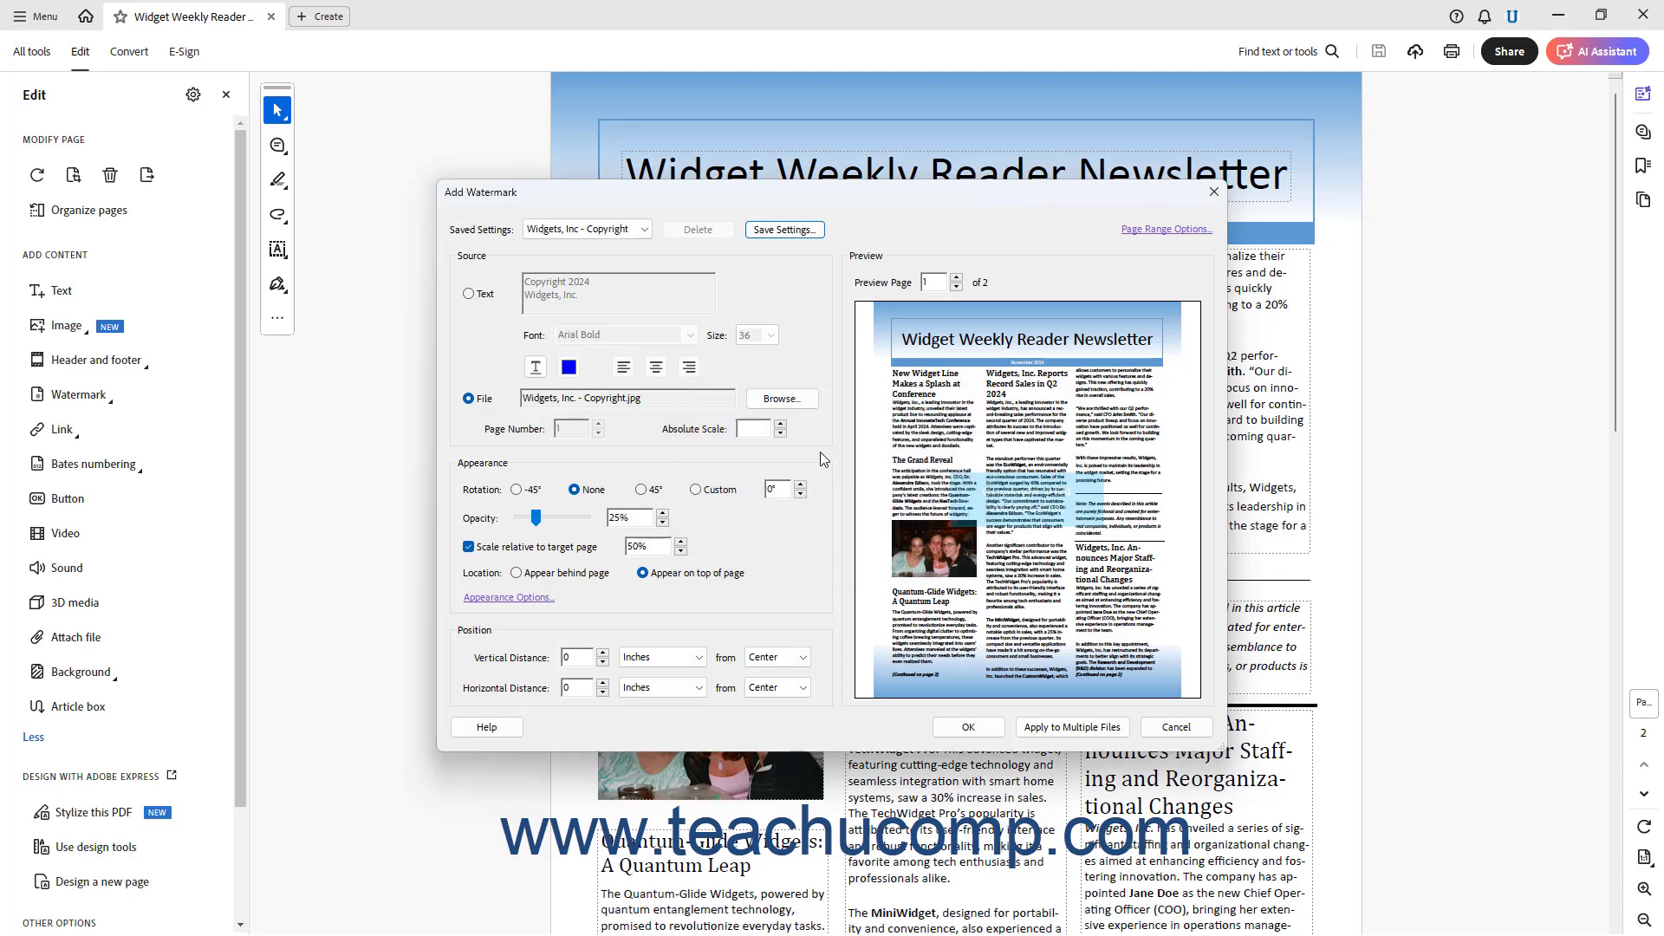
Apply the copyright watermark to the newsletter and open the Update Watermark dialog.
click(958, 726)
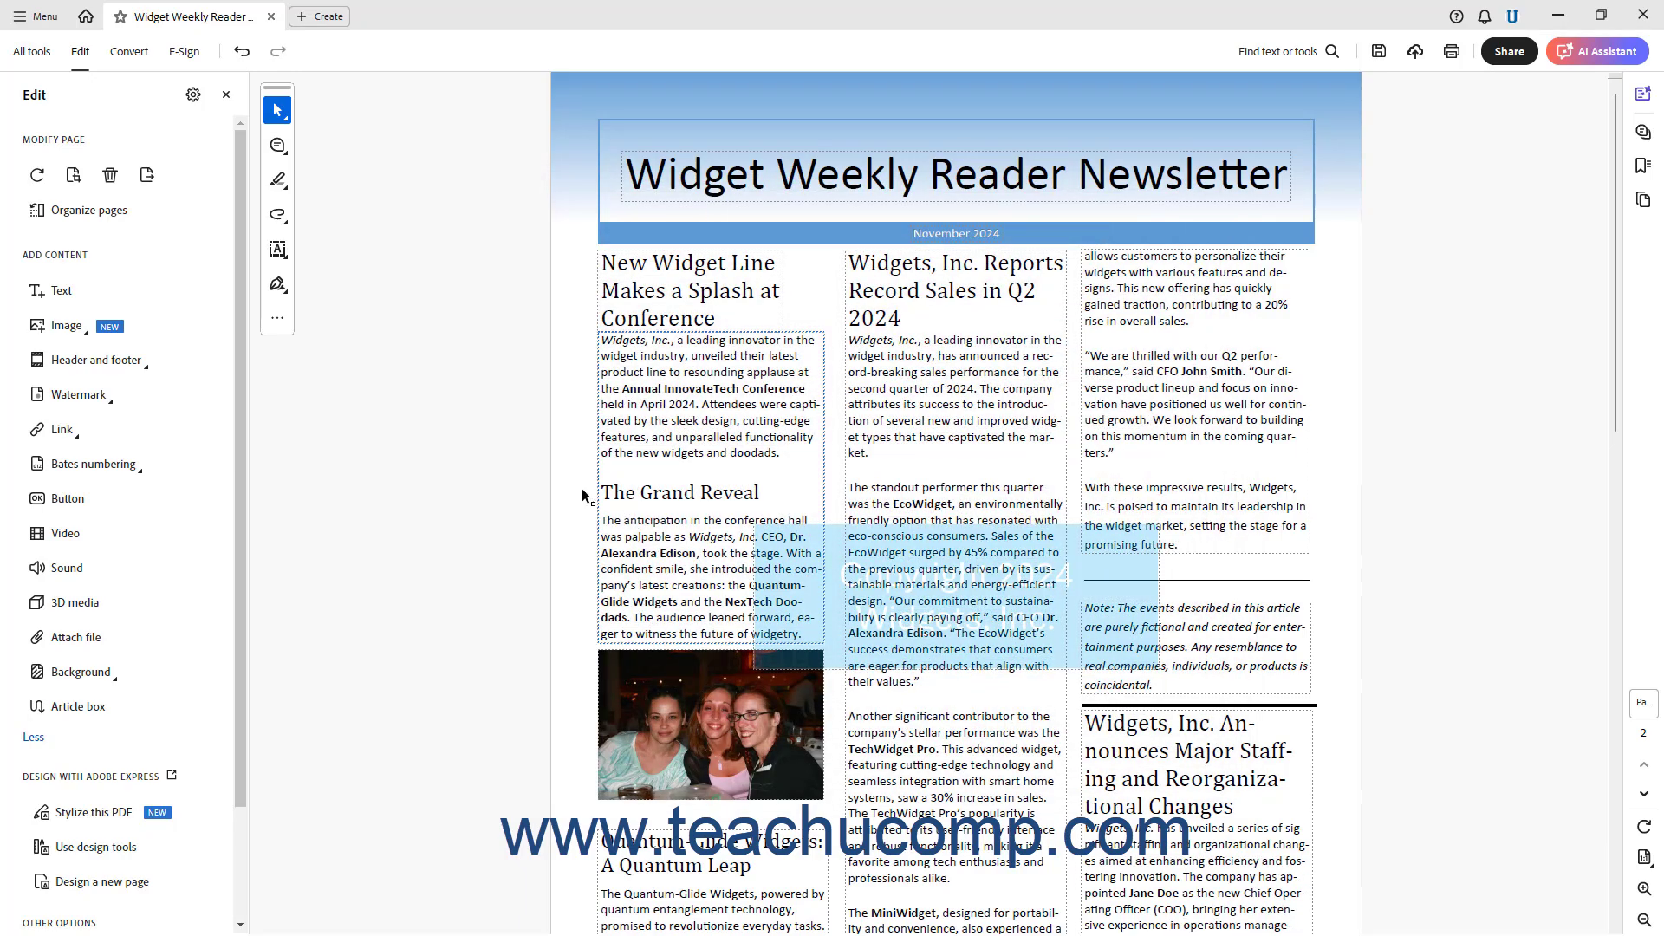
click(102, 392)
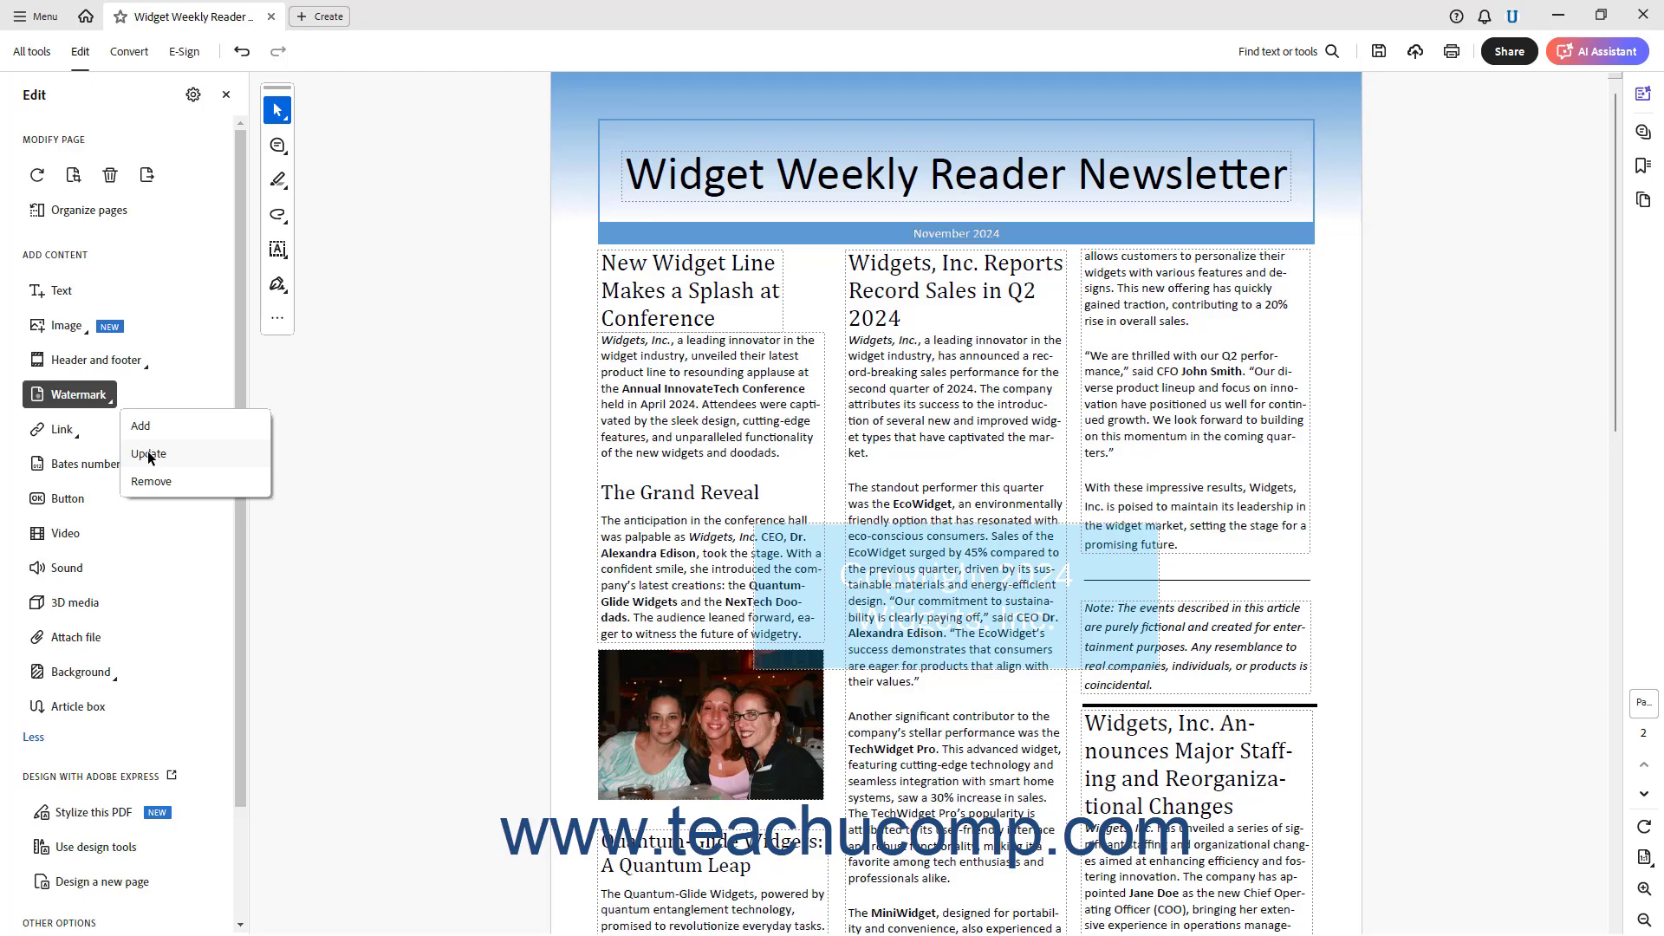
click(149, 455)
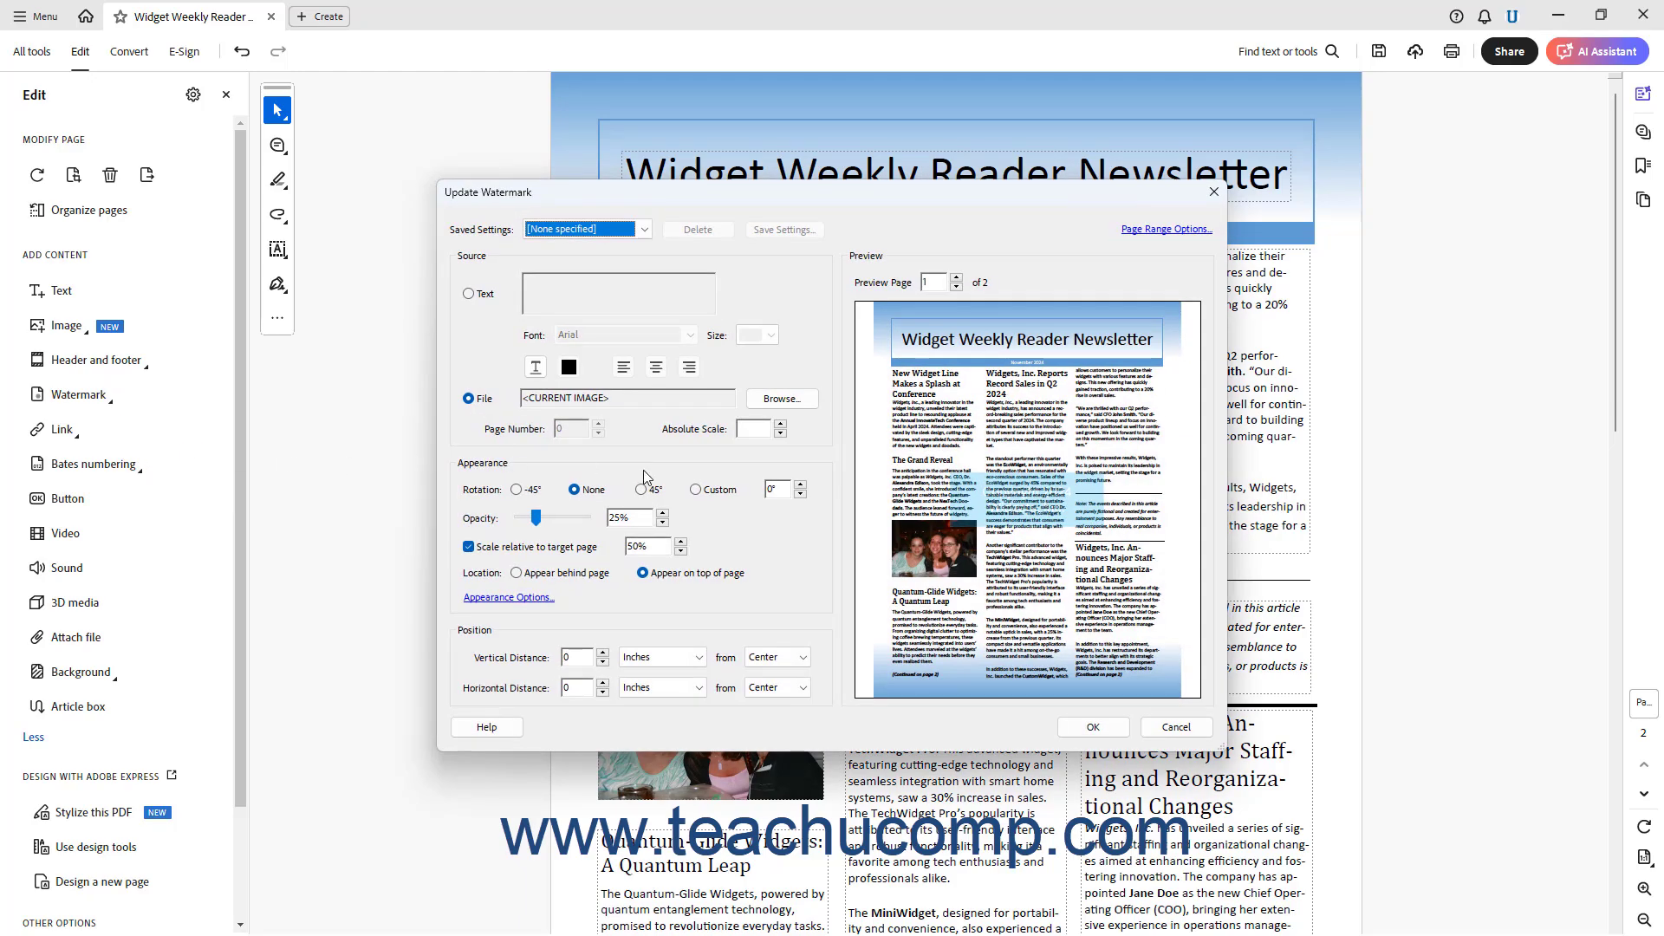